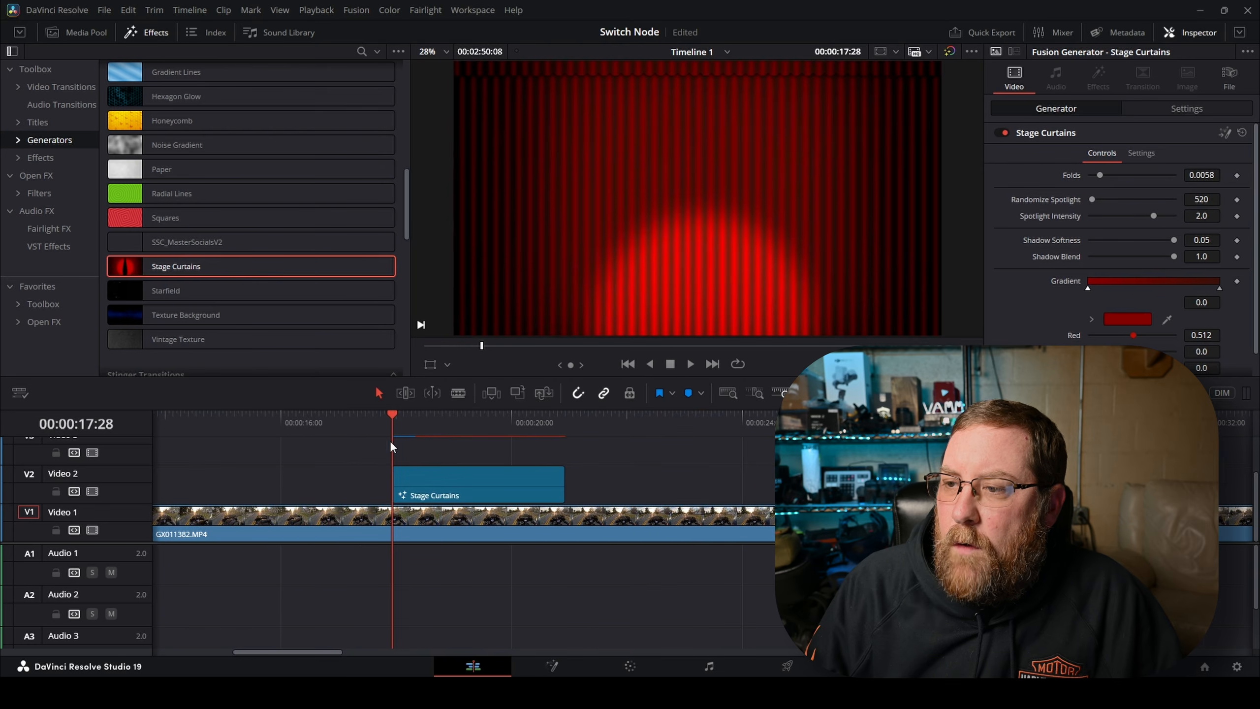
# Step: Play the timeline from just before the Stage Curtains clip to preview its curtain animation over the motorcycle footage
pyautogui.click(384, 413)
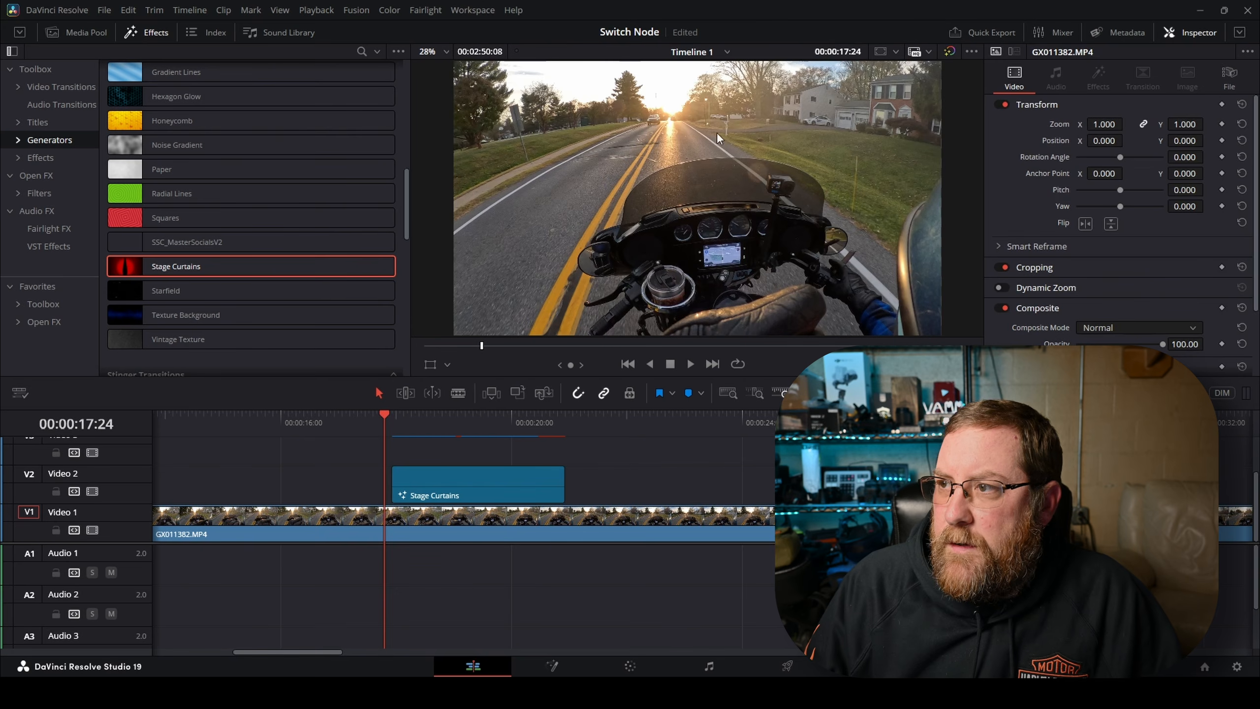
pyautogui.moveTo(405, 417); pyautogui.dragTo(394, 419)
pyautogui.press('space')
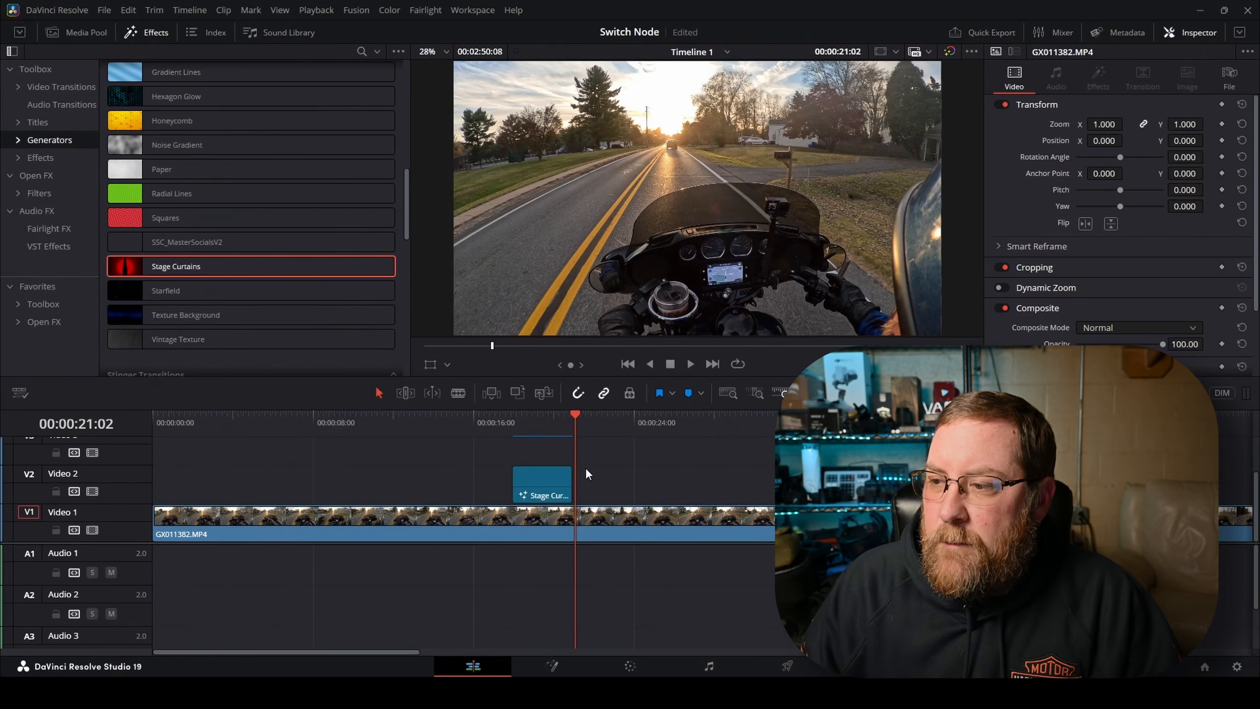
# Step: Duplicate the Stage Curtains clip on Video 2 and align the copy with the end of GX011382.MP4
pyautogui.scroll(-4, 585, 467)
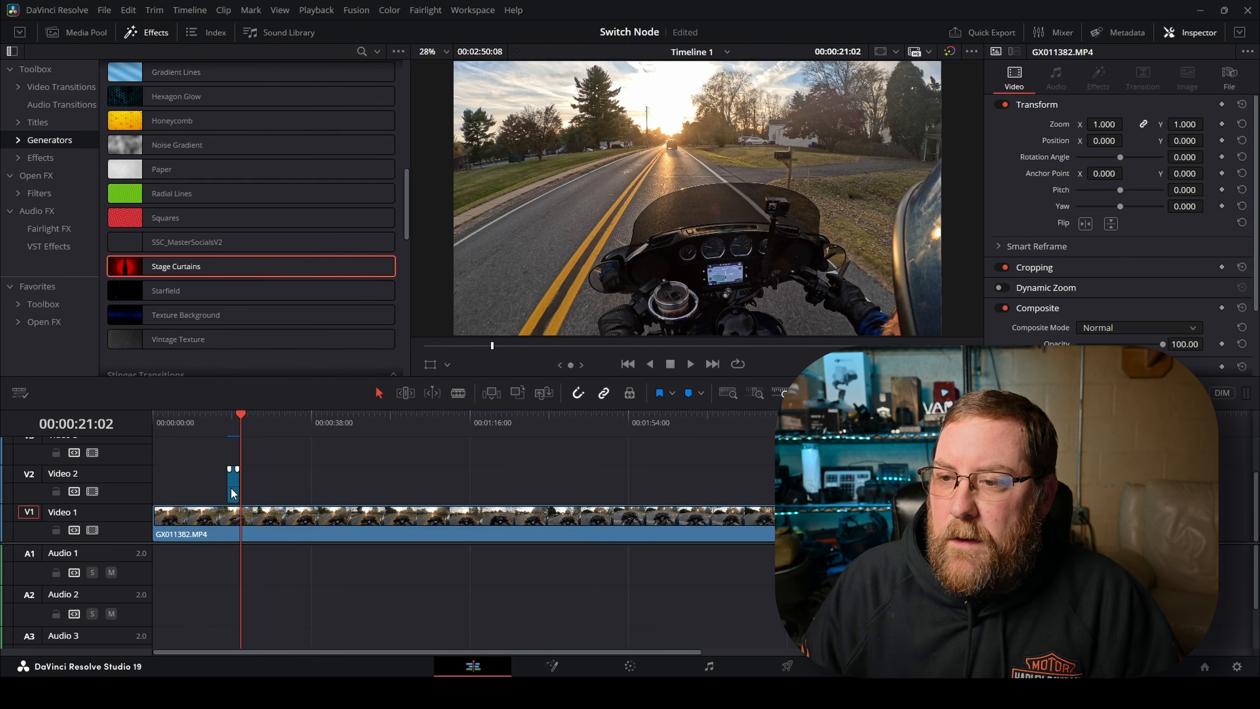
pyautogui.moveTo(234, 493); pyautogui.dragTo(869, 489)
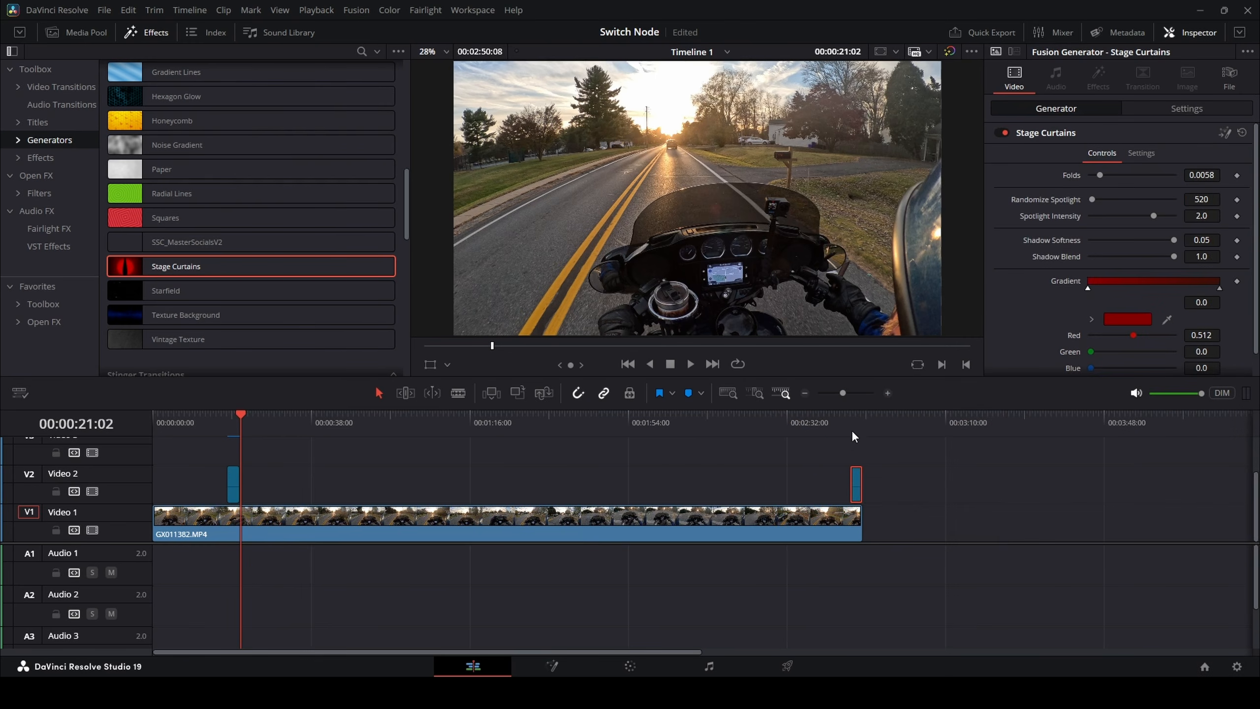
# Step: Preview the copied Stage Curtains clip at the end of the timeline and return the playhead to its start
pyautogui.click(849, 421)
pyautogui.scroll(5, 782, 478)
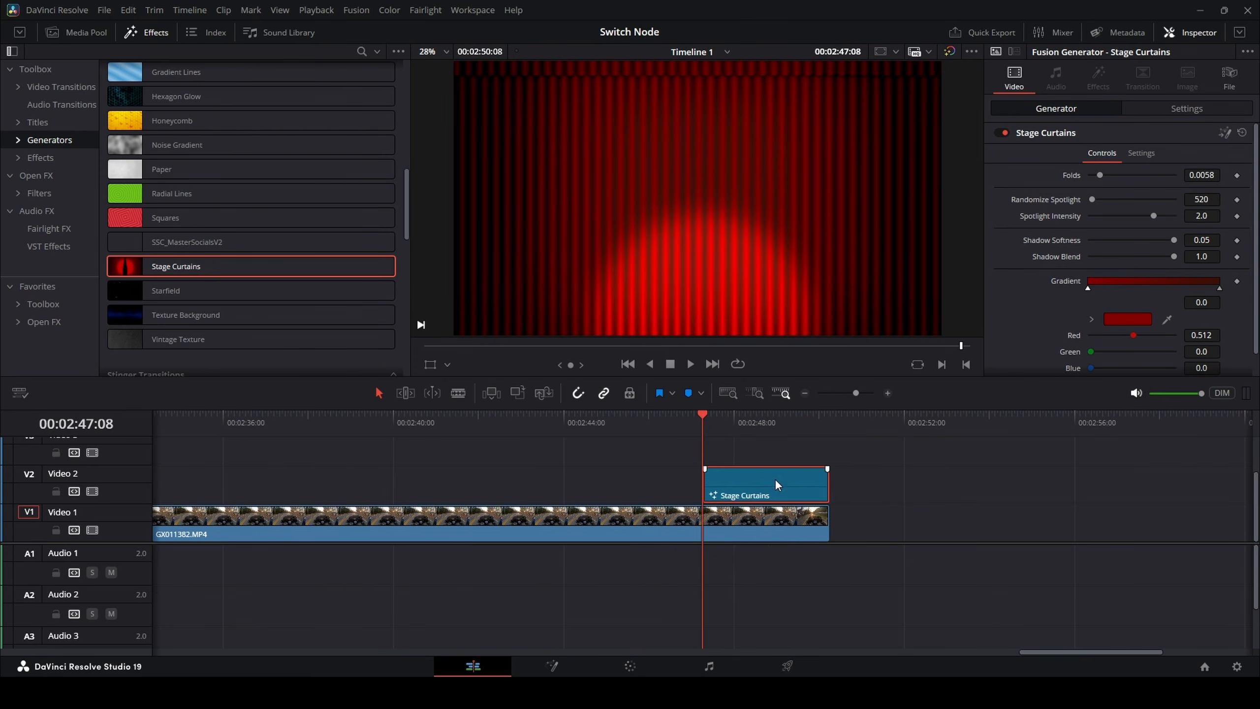
pyautogui.press('space')
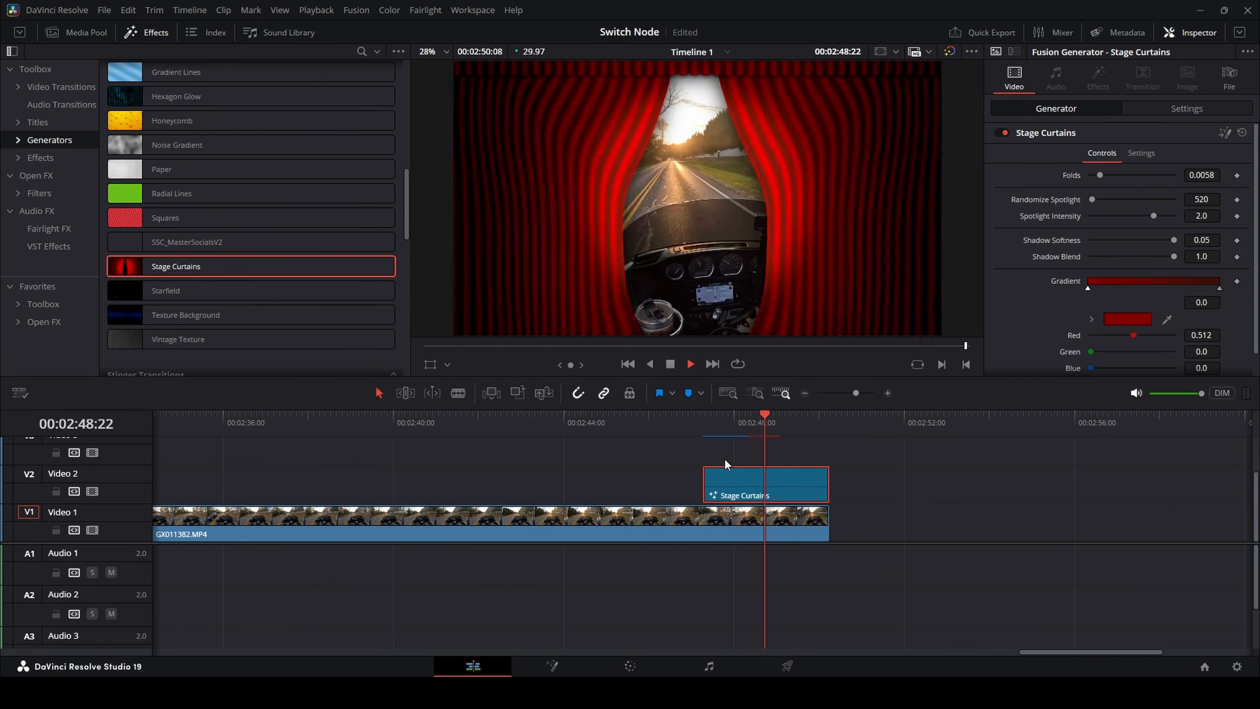
pyautogui.press('space')
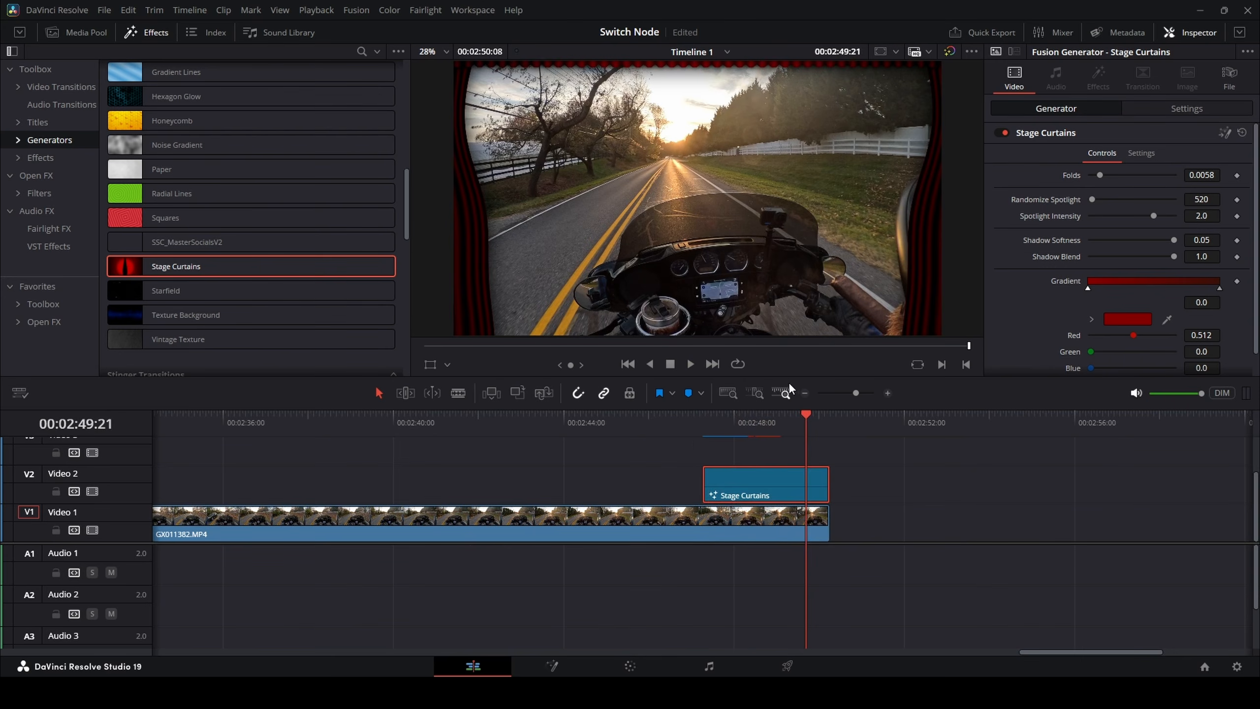
pyautogui.click(702, 423)
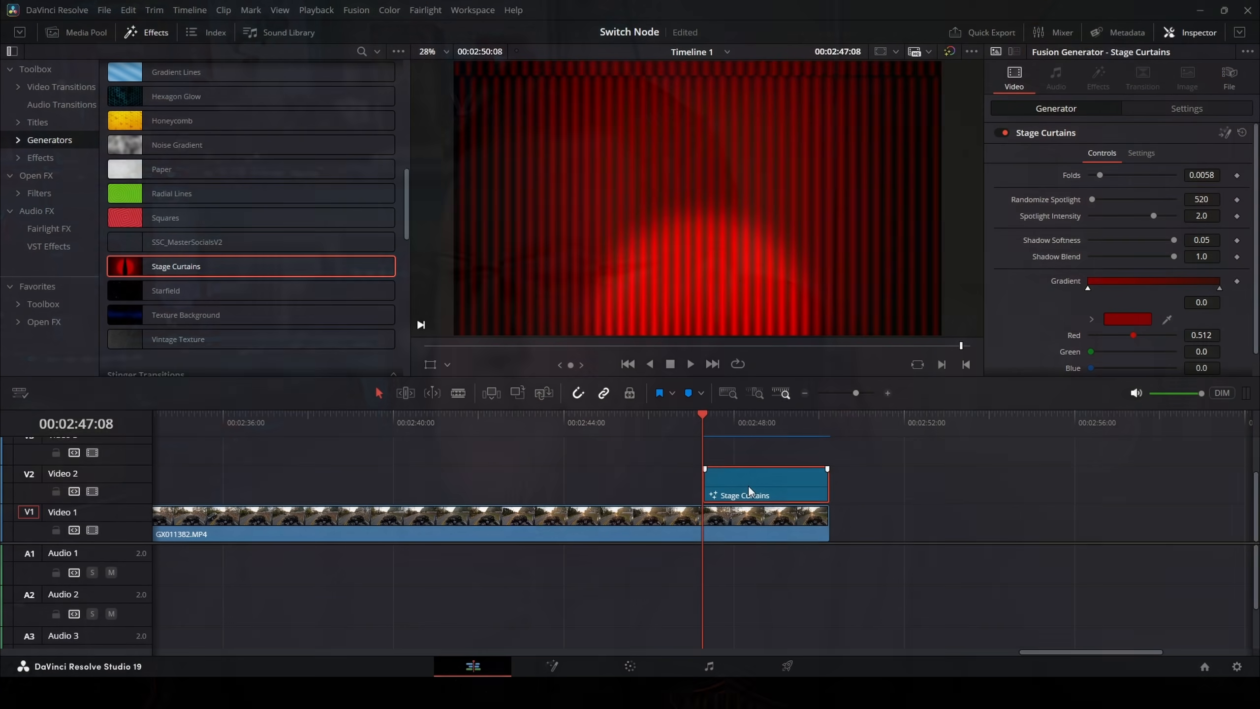
# Step: Open the copied Stage Curtains clip on the Fusion page with an enlarged node area and expand its StageCurtain group
pyautogui.rightClick(748, 486)
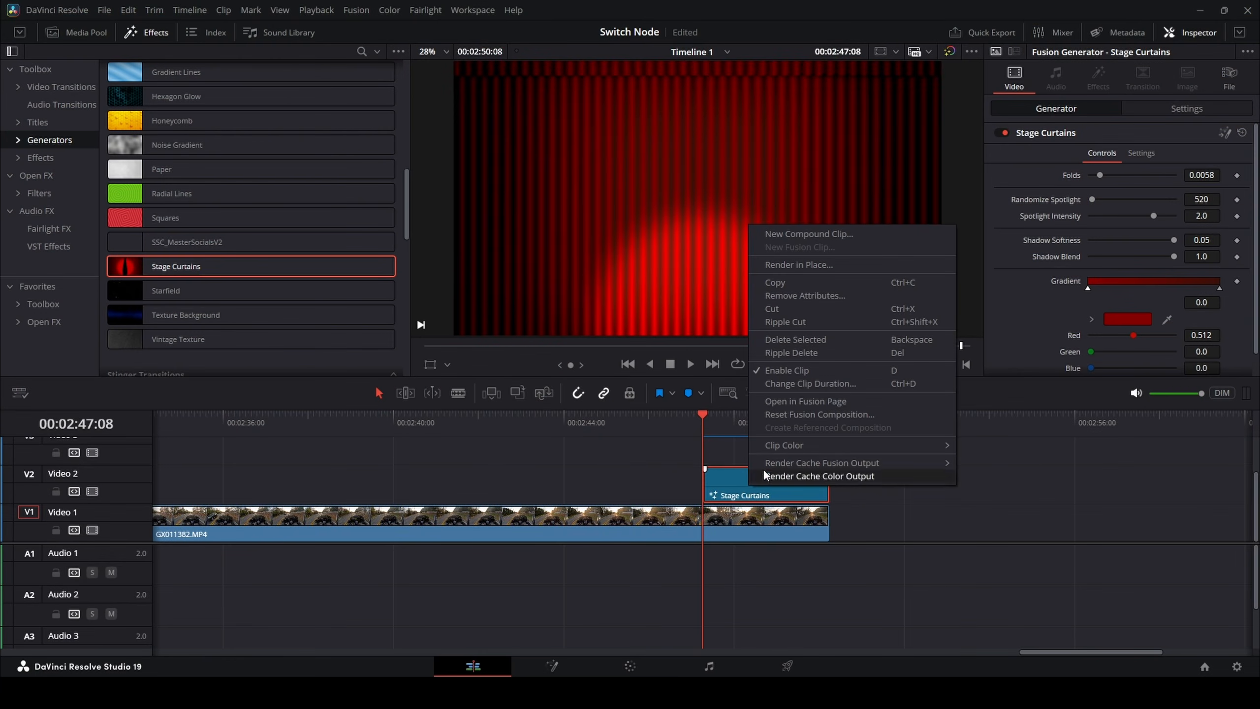
pyautogui.click(790, 405)
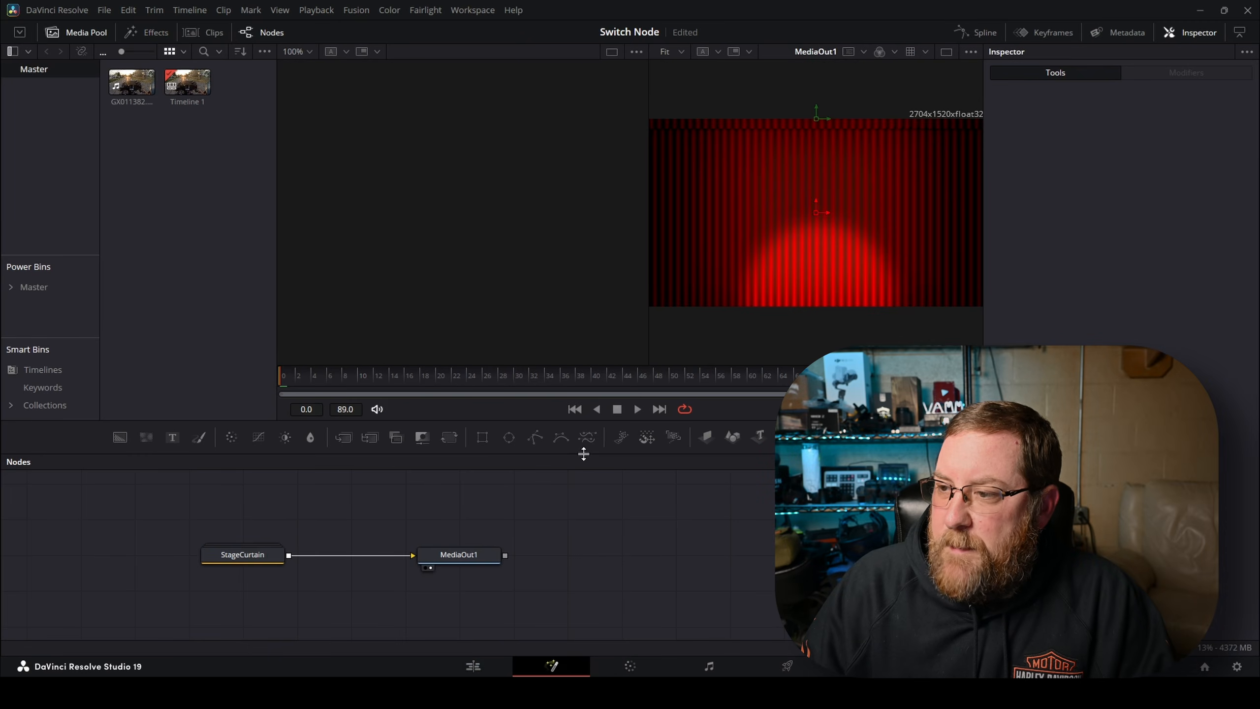
pyautogui.moveTo(583, 454); pyautogui.dragTo(656, 238)
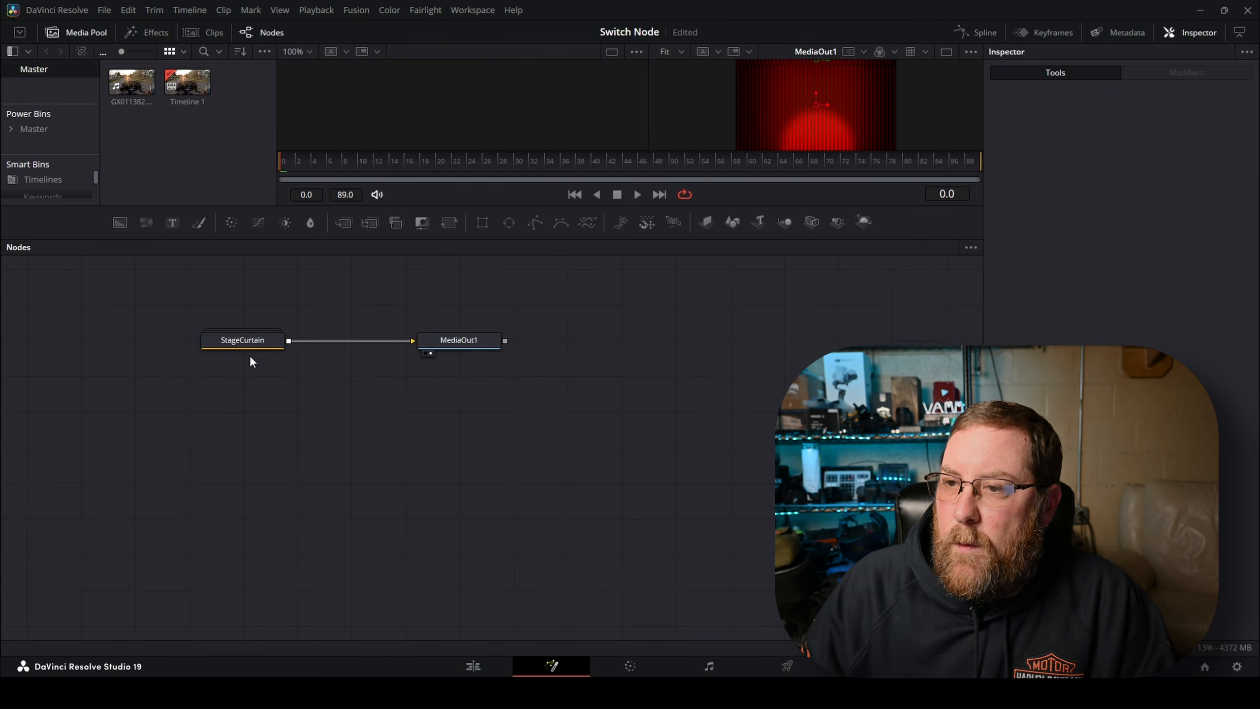
pyautogui.doubleClick(243, 342)
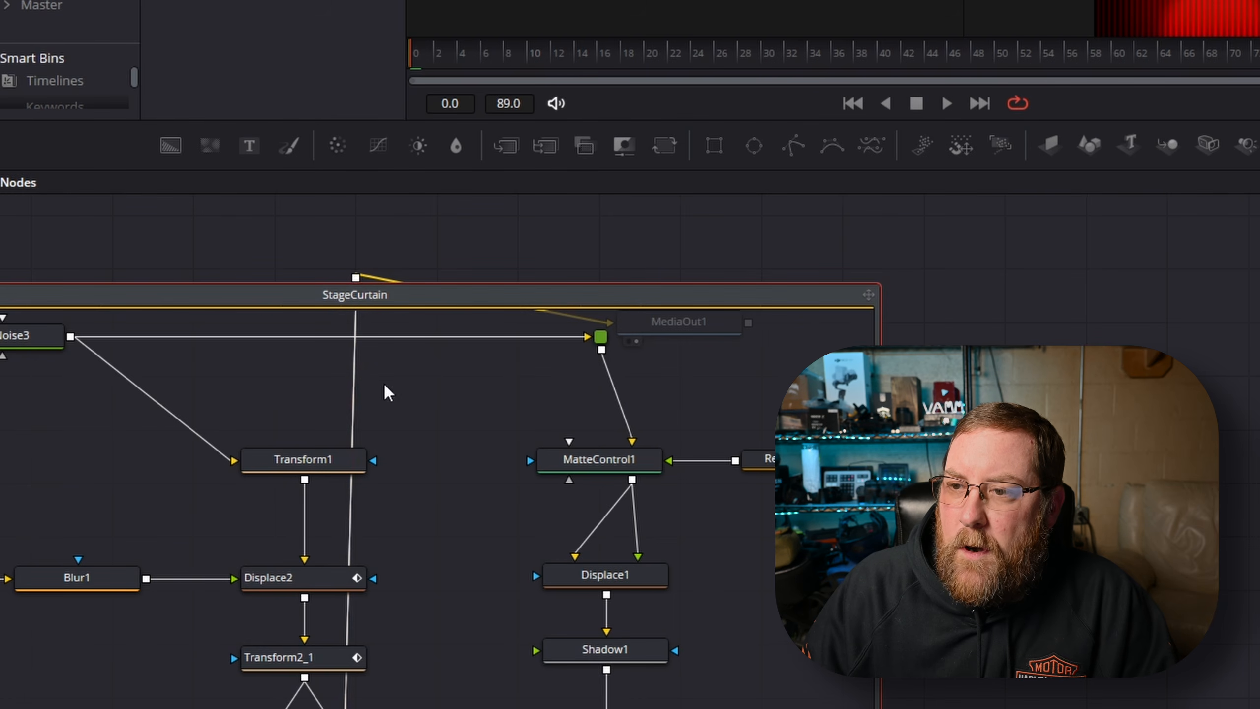
# Step: Examine the node flow inside the StageCurtain group, tracing the connection from Shadow2 to the group's output
pyautogui.scroll(-5, 470, 507)
pyautogui.hscroll(-5, 470, 507)
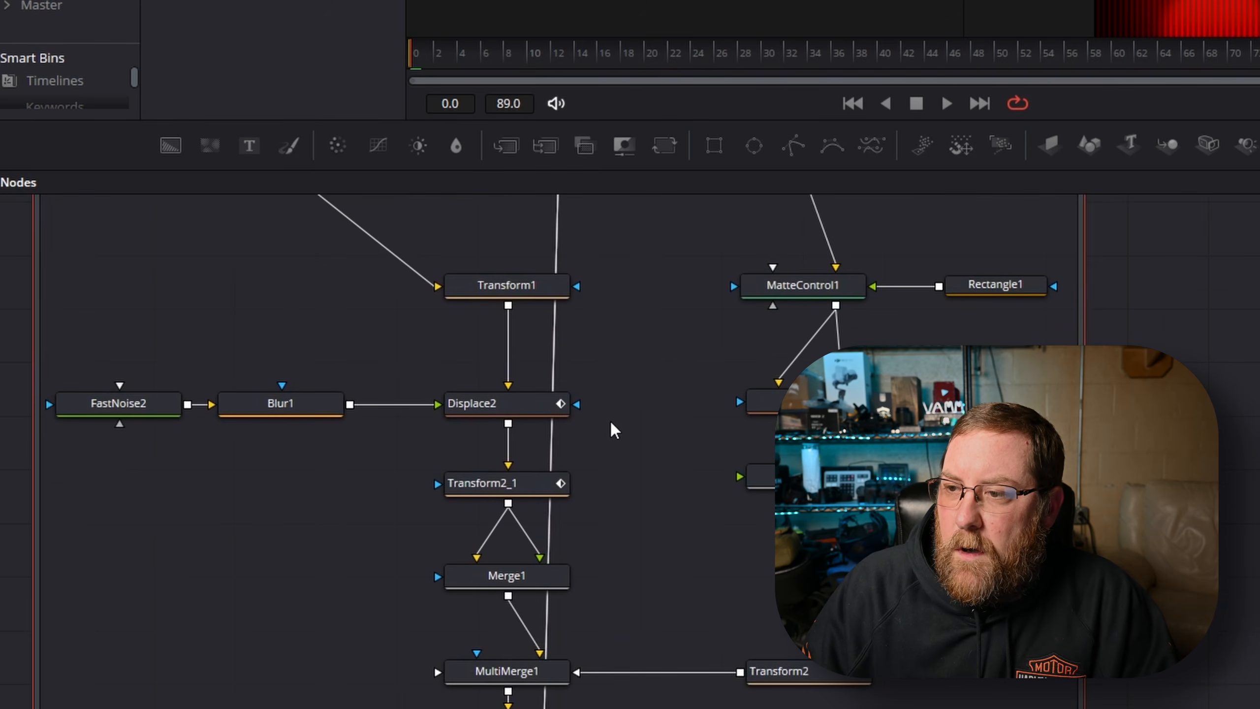
pyautogui.scroll(-6, 632, 452)
pyautogui.hscroll(-3, 632, 452)
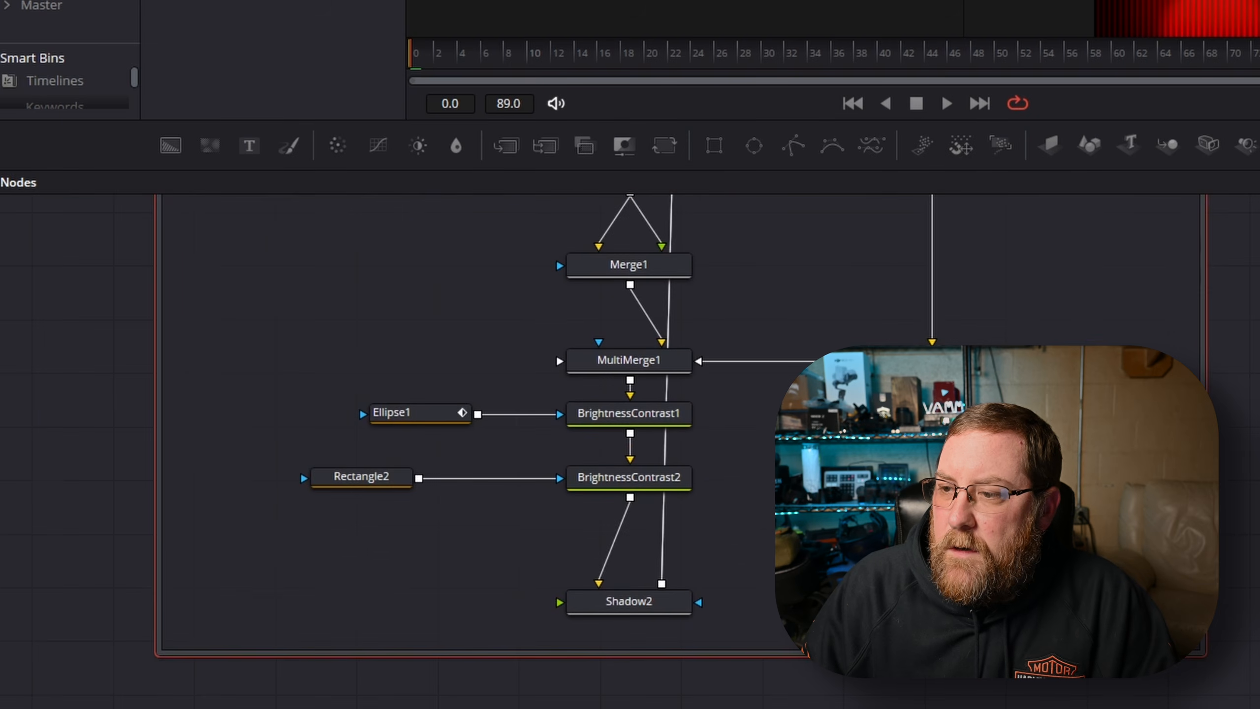
pyautogui.click(638, 614)
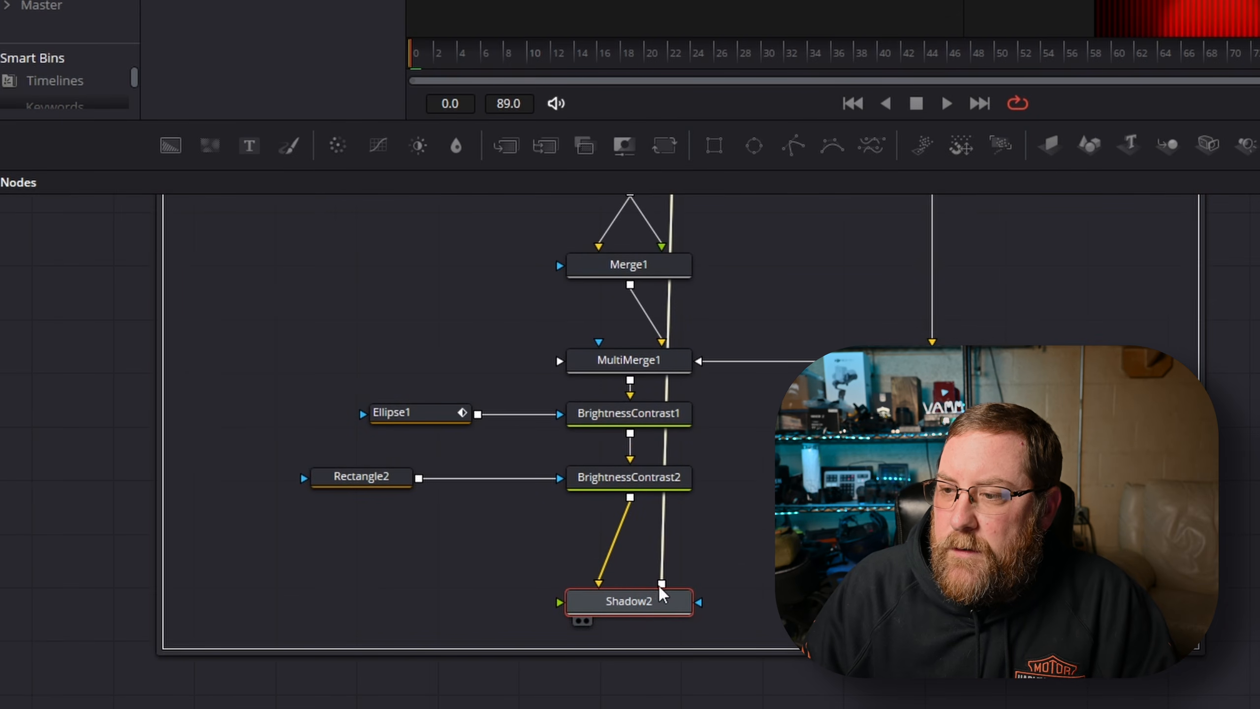
pyautogui.scroll(8, 665, 593)
pyautogui.hscroll(2, 723, 597)
pyautogui.scroll(3, 722, 597)
pyautogui.hscroll(-1, 722, 597)
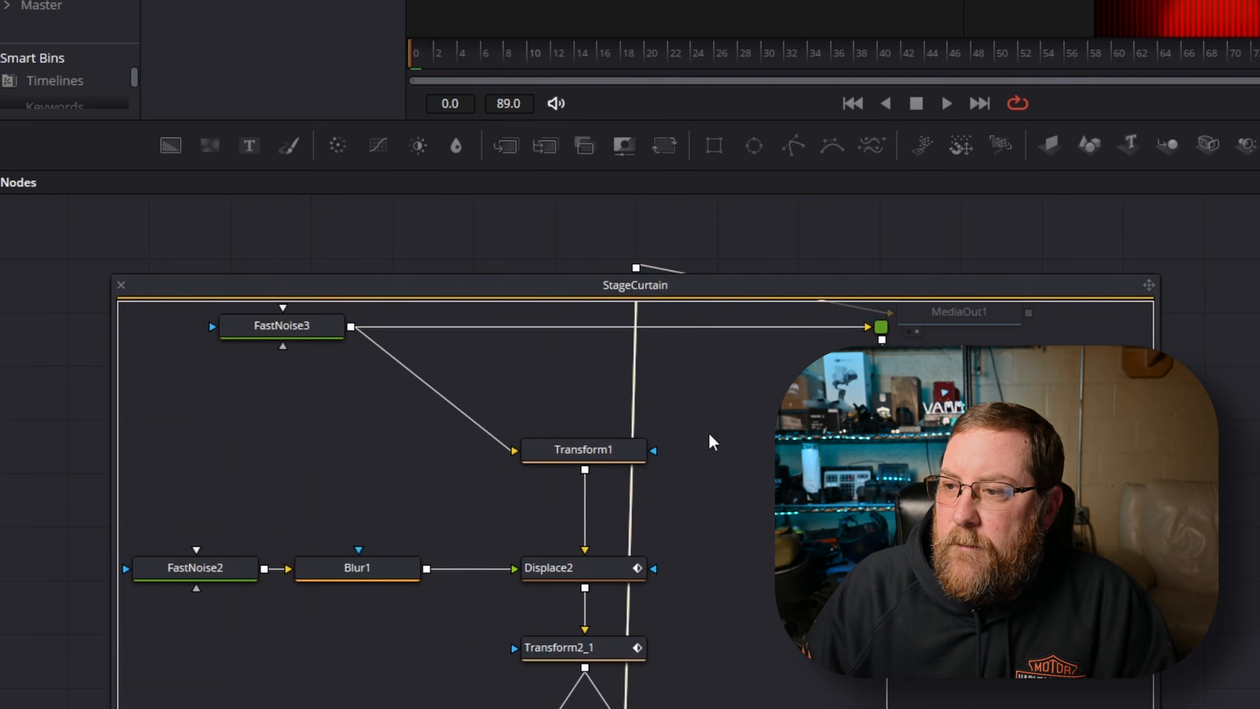
pyautogui.scroll(-5, 782, 637)
pyautogui.hscroll(1, 781, 637)
pyautogui.scroll(-3, 773, 557)
pyautogui.hscroll(-1, 774, 558)
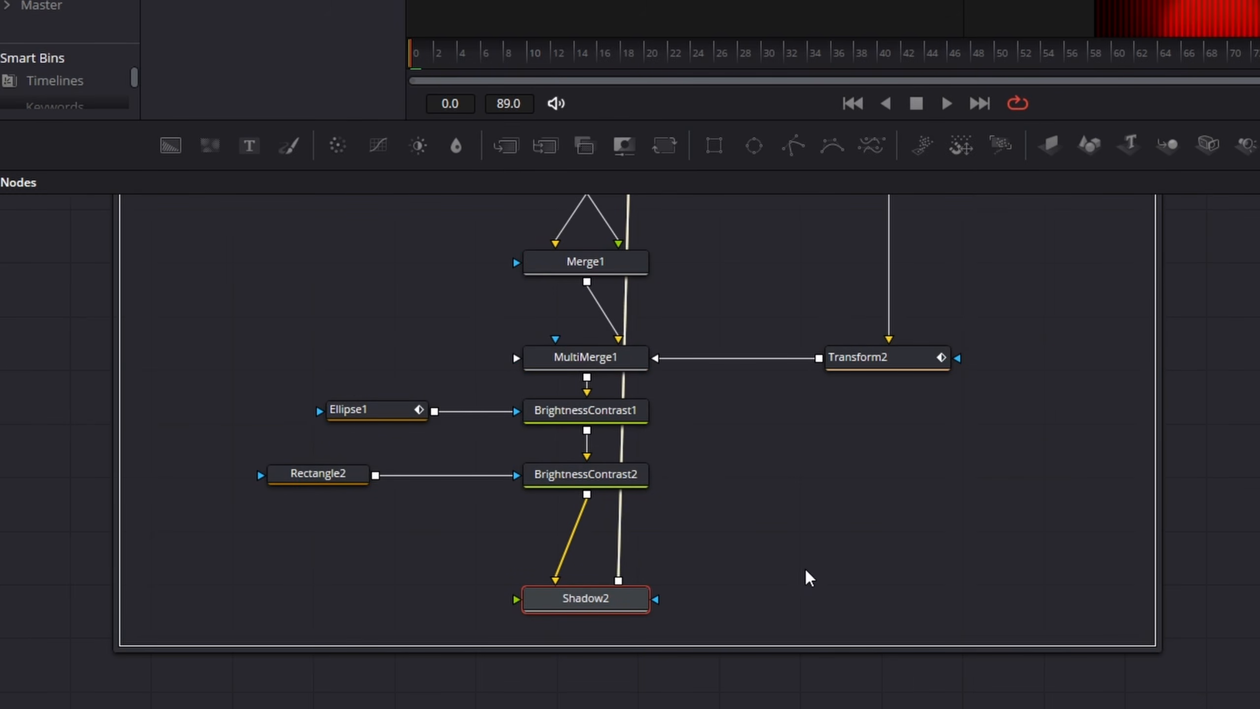
pyautogui.click(871, 496)
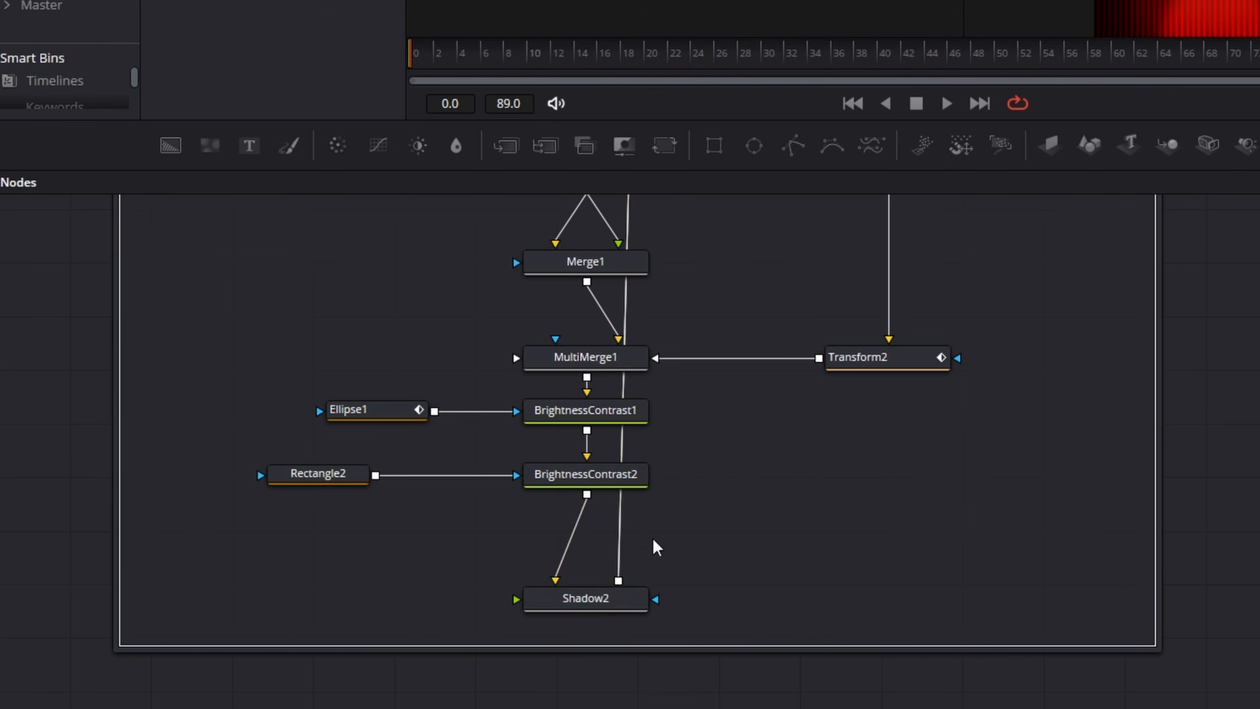
pyautogui.click(611, 600)
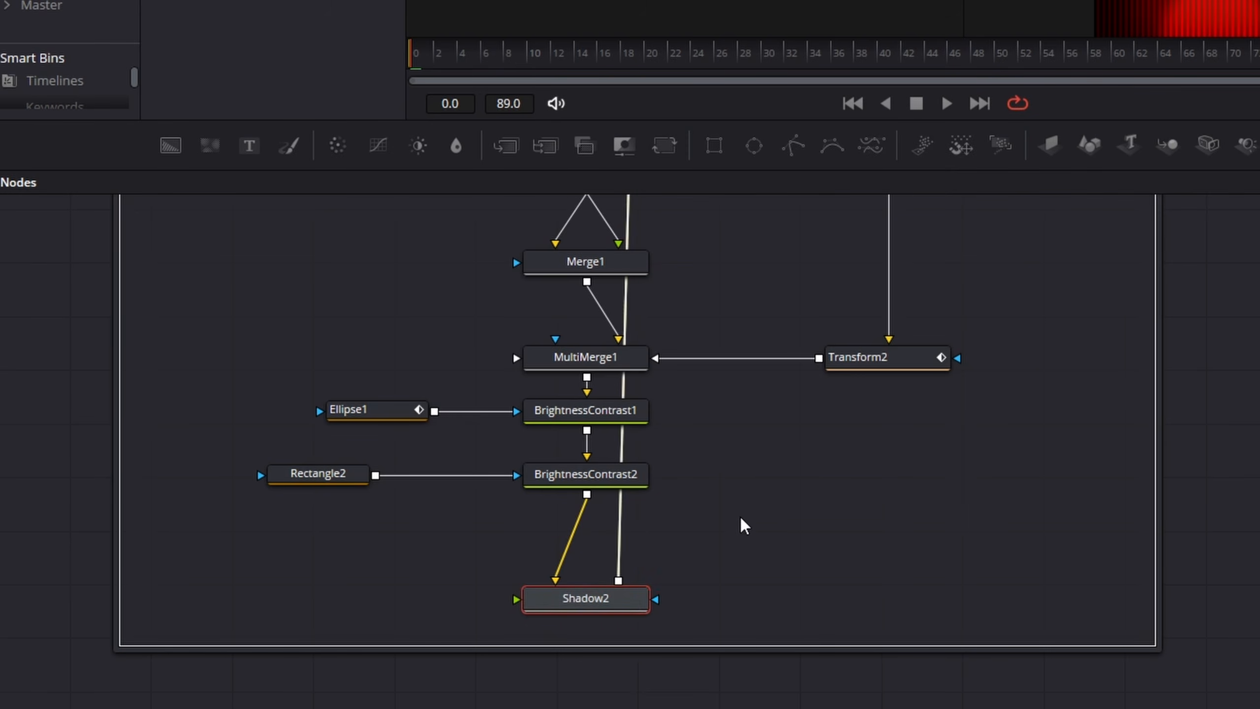
# Step: Add an unconnected Switch node in the empty area beside BrightnessContrast2 inside the StageCurtain group
pyautogui.click(777, 488)
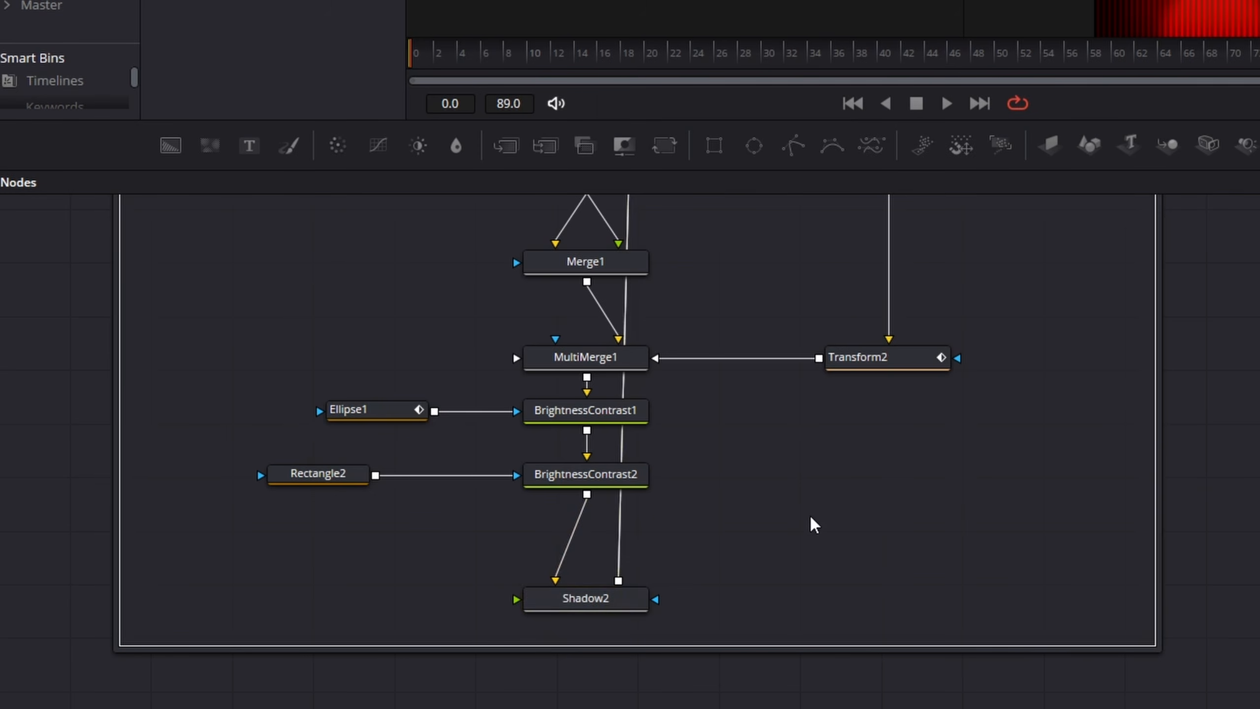
pyautogui.hotkey('shift', 'space')
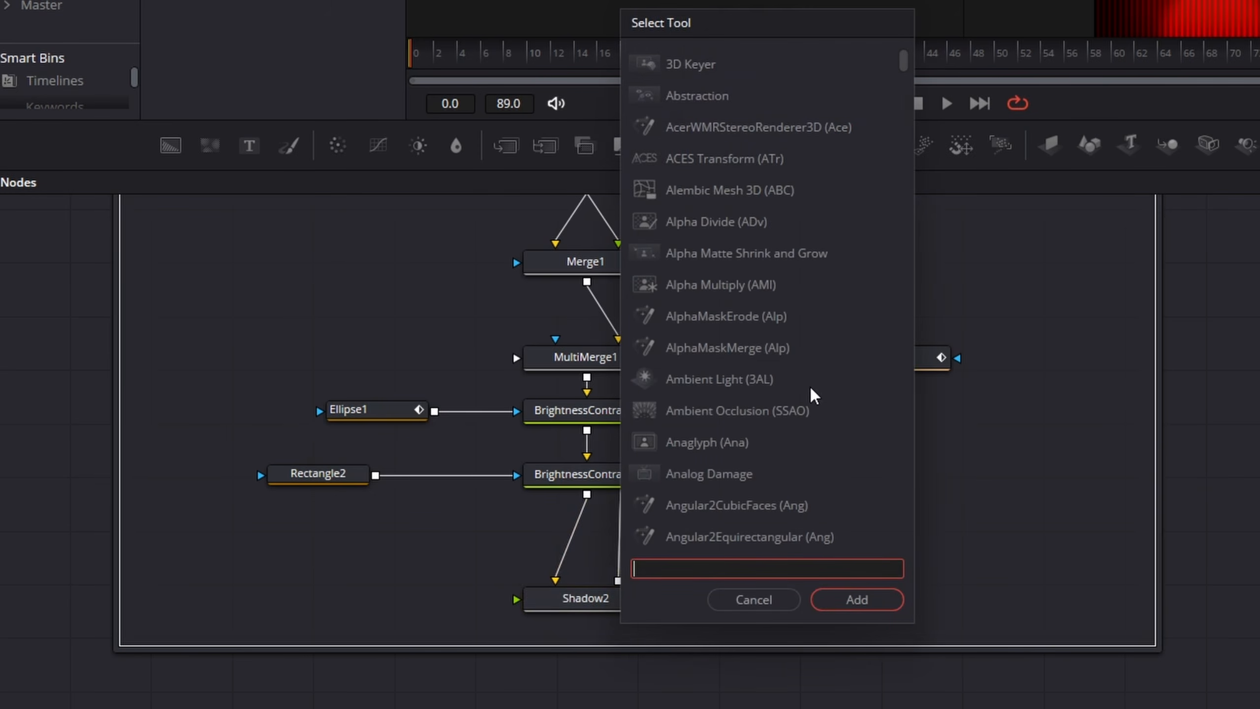
pyautogui.write('switch')
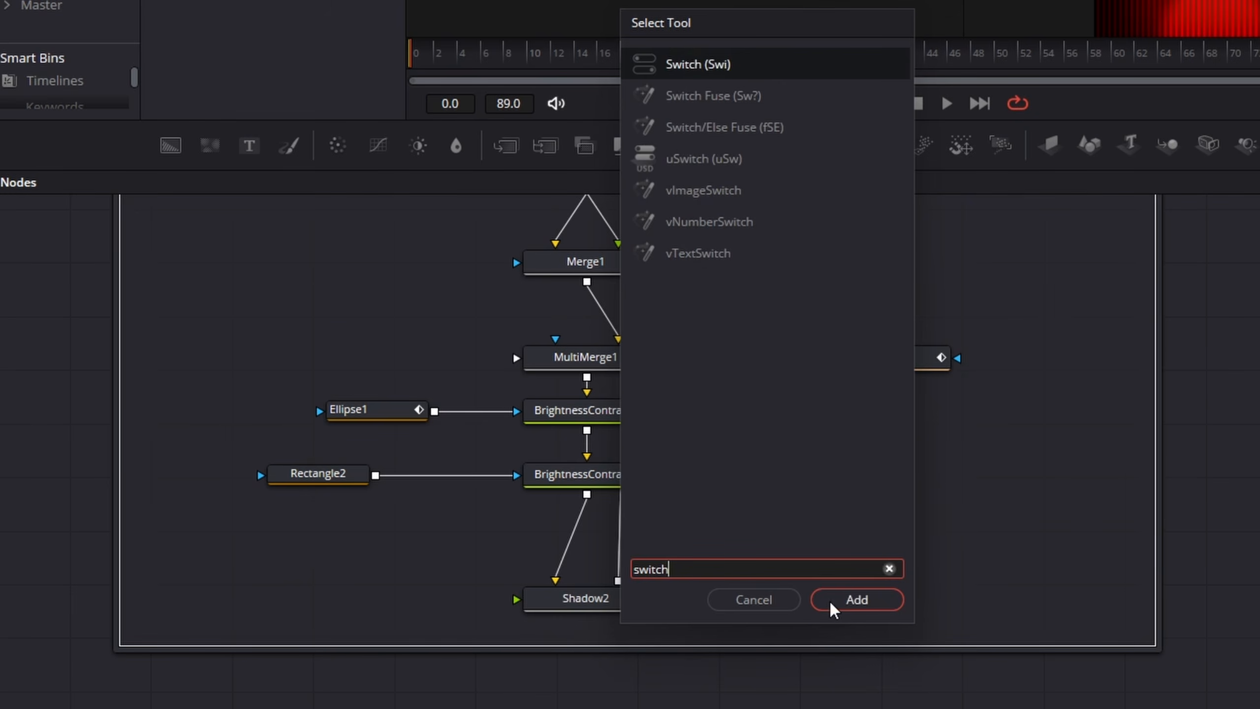
pyautogui.click(857, 599)
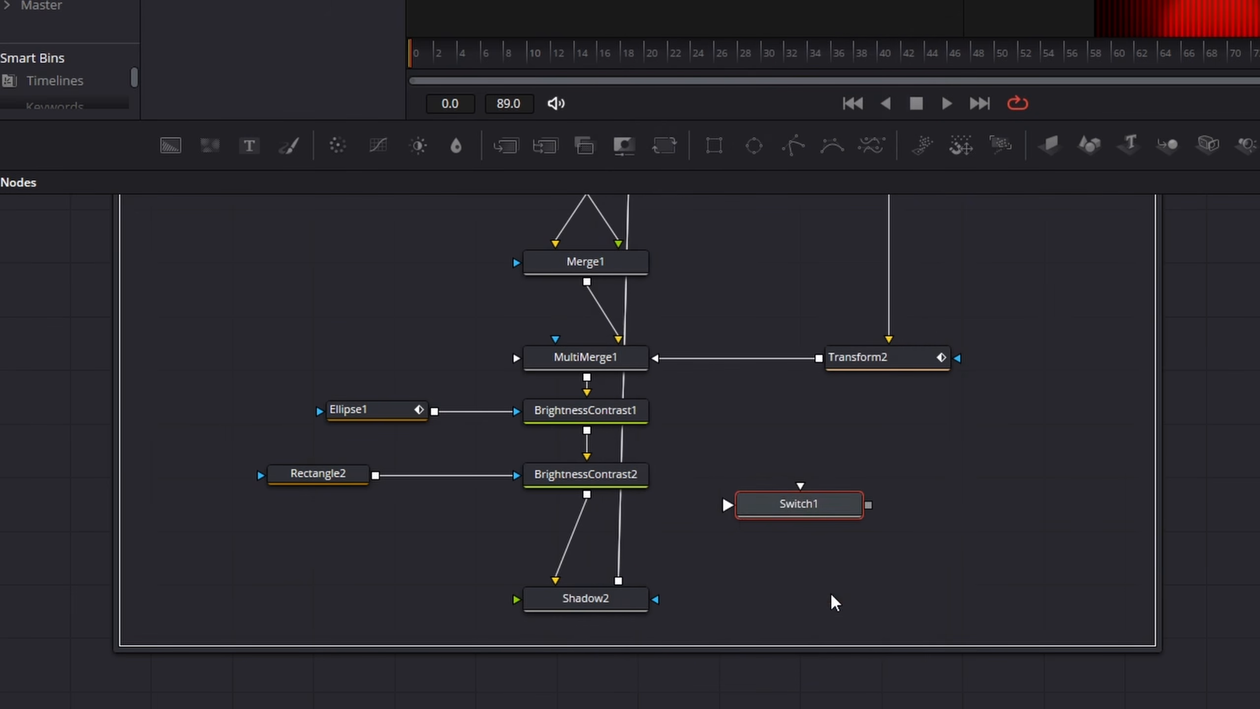
# Step: Add an unconnected Time Speed node beside Switch1 and paste a second Time Speed node below it
pyautogui.click(937, 493)
pyautogui.hotkey('shift', 'space')
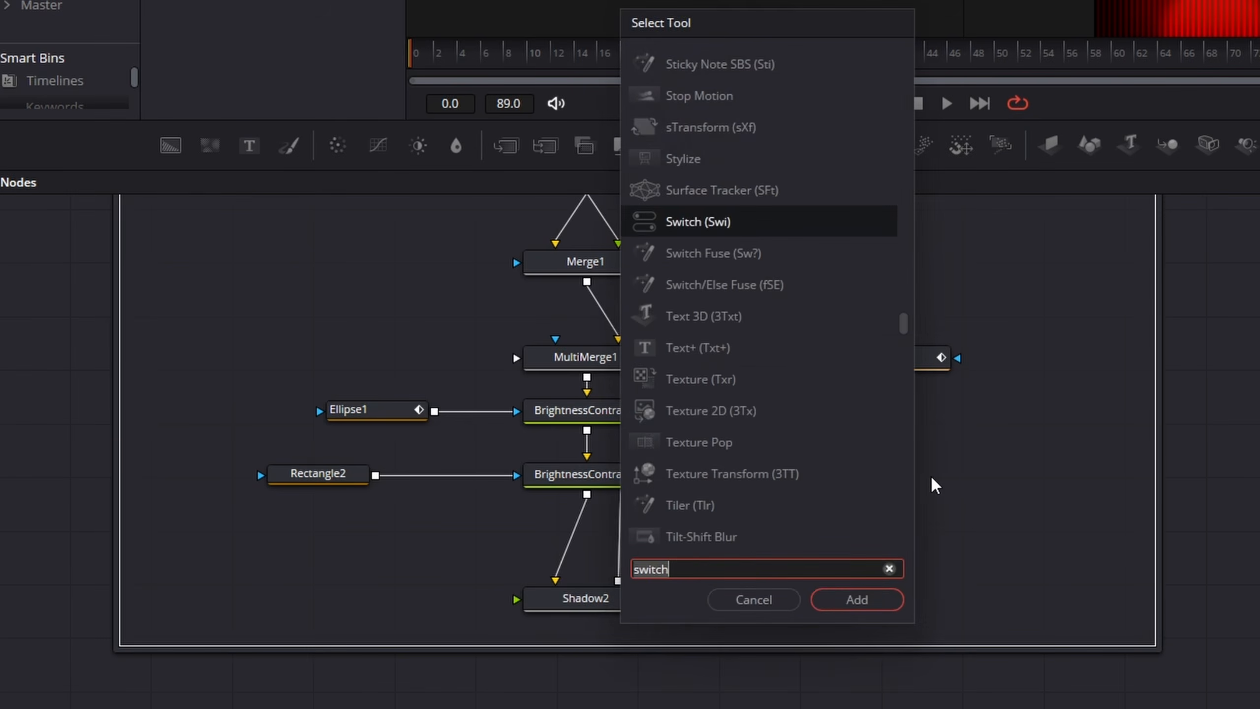
pyautogui.write('timespe')
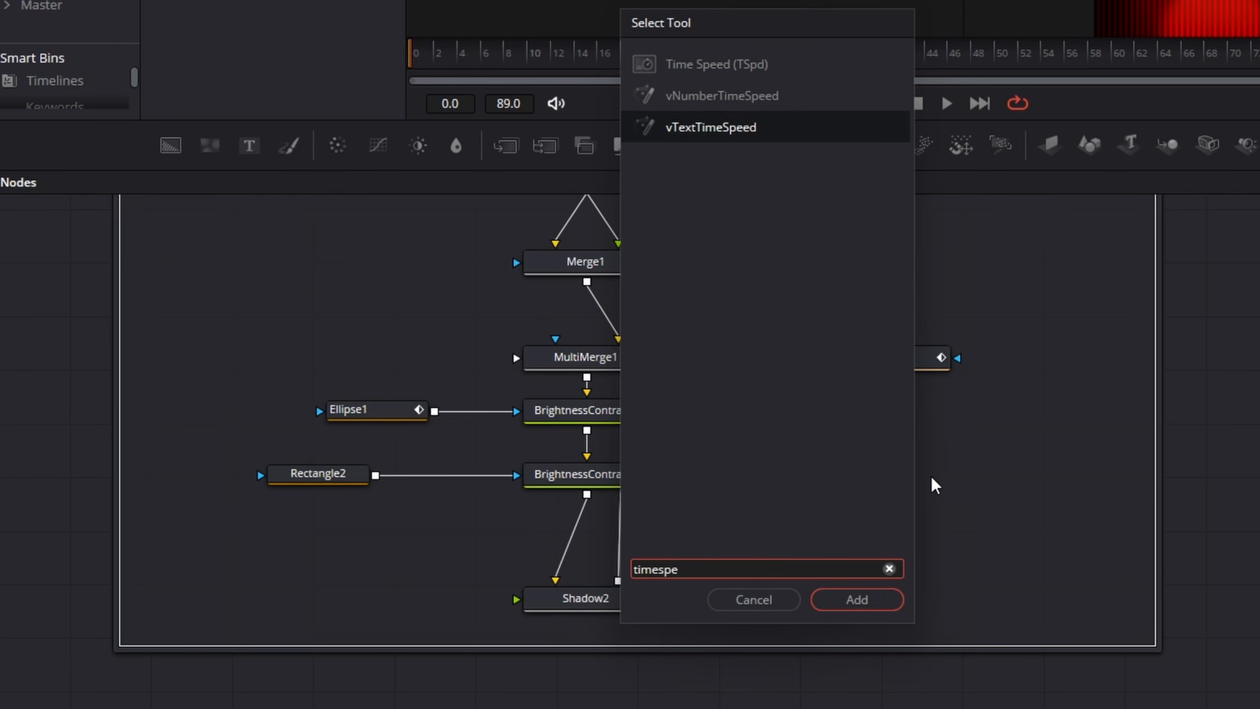
pyautogui.press('Up')
pyautogui.press('Up')
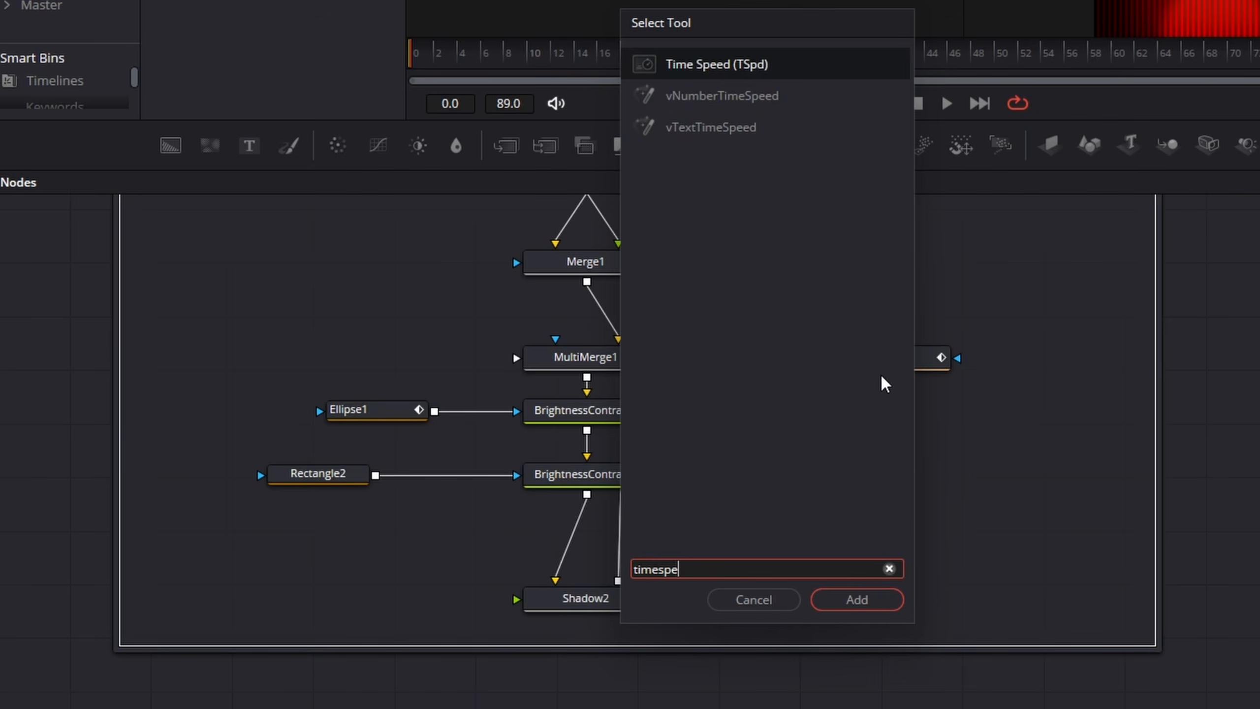
pyautogui.press('Return')
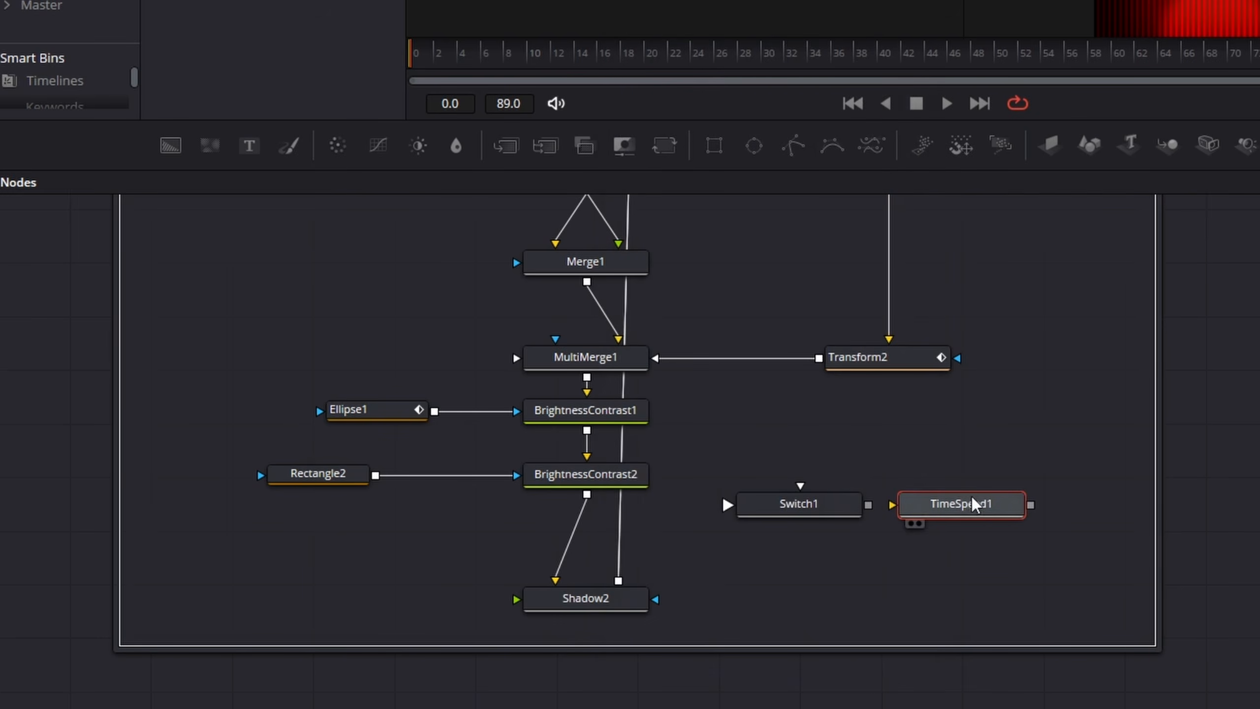
pyautogui.click(974, 571)
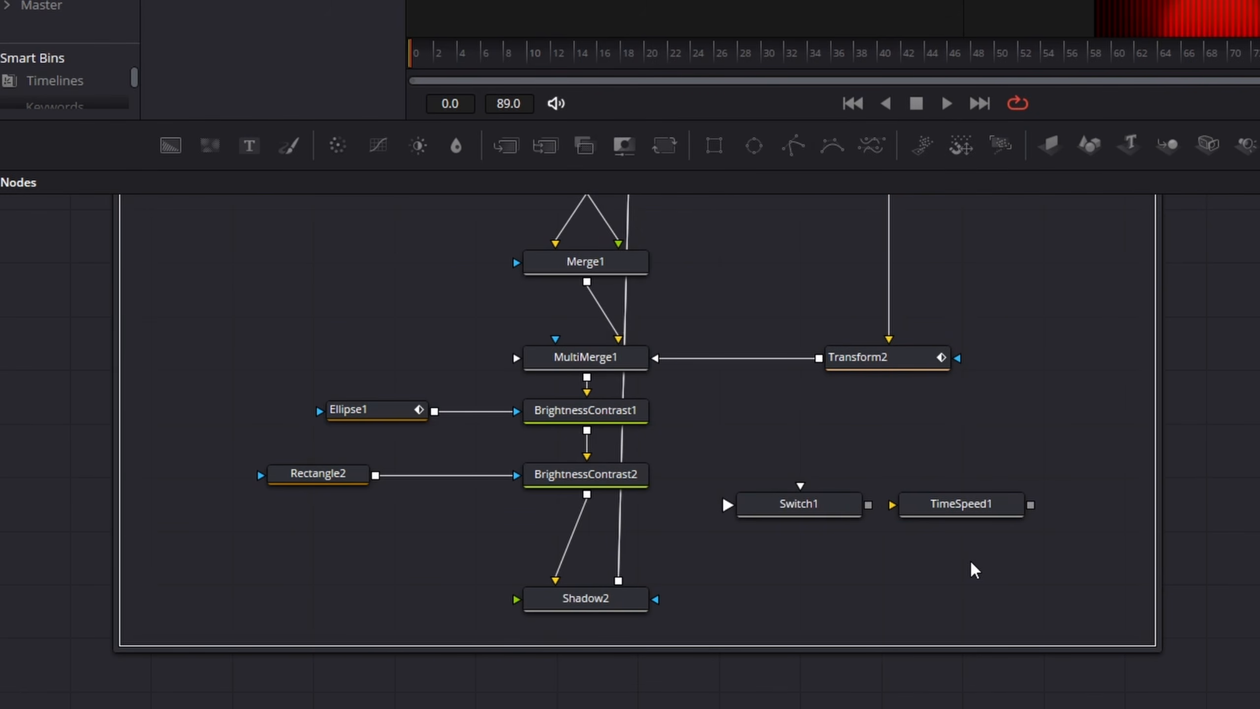
pyautogui.hotkey('ctrl', 'v')
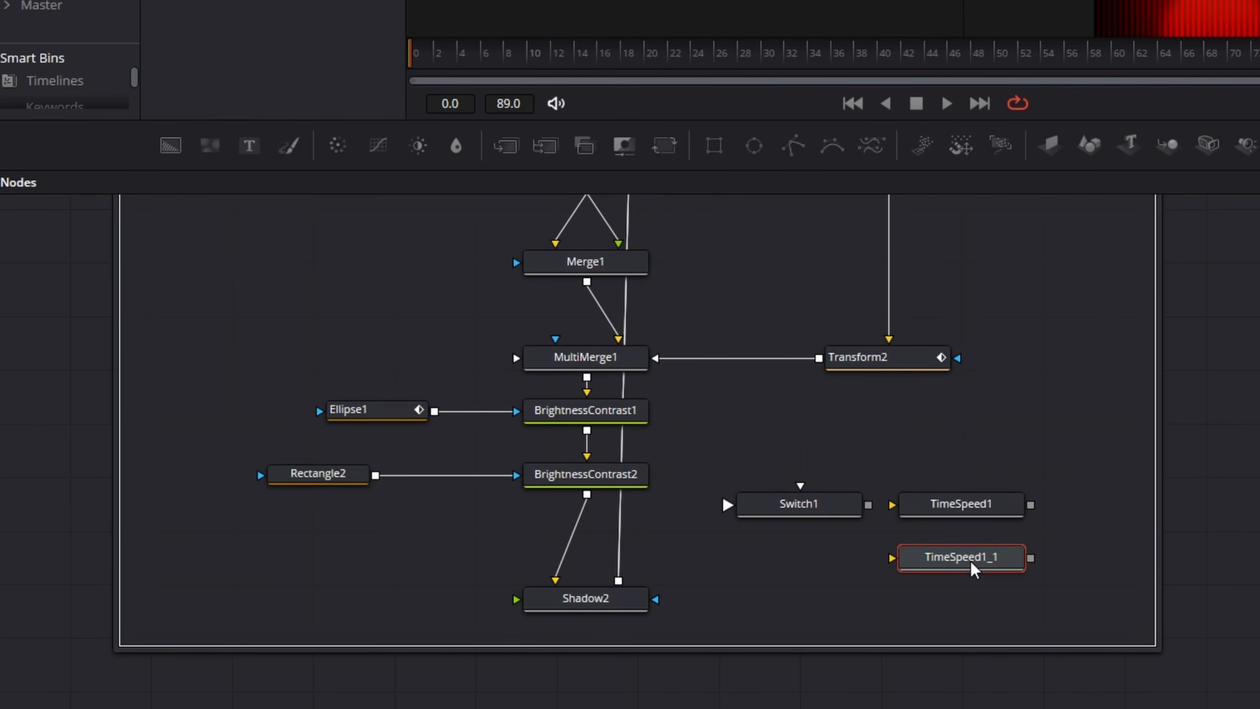
# Step: Rename the upper Time Speed node as TSNormal
pyautogui.click(961, 510)
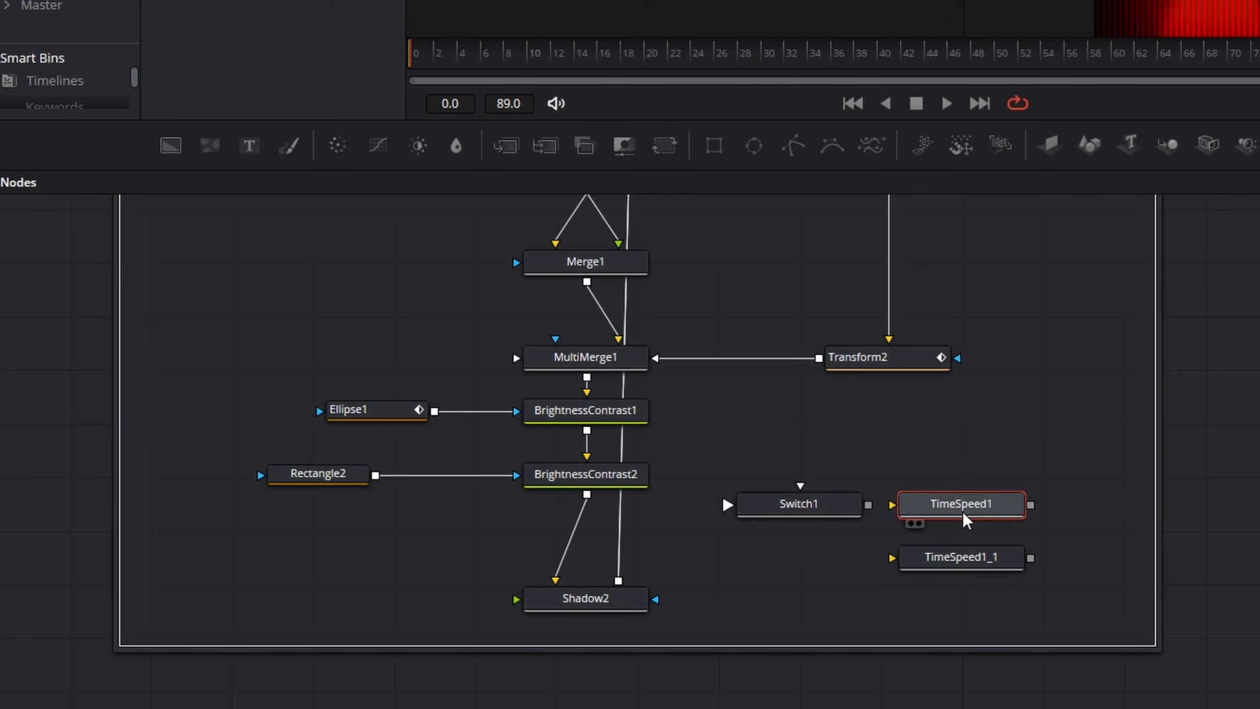
pyautogui.press('F2')
pyautogui.write('TSNormal')
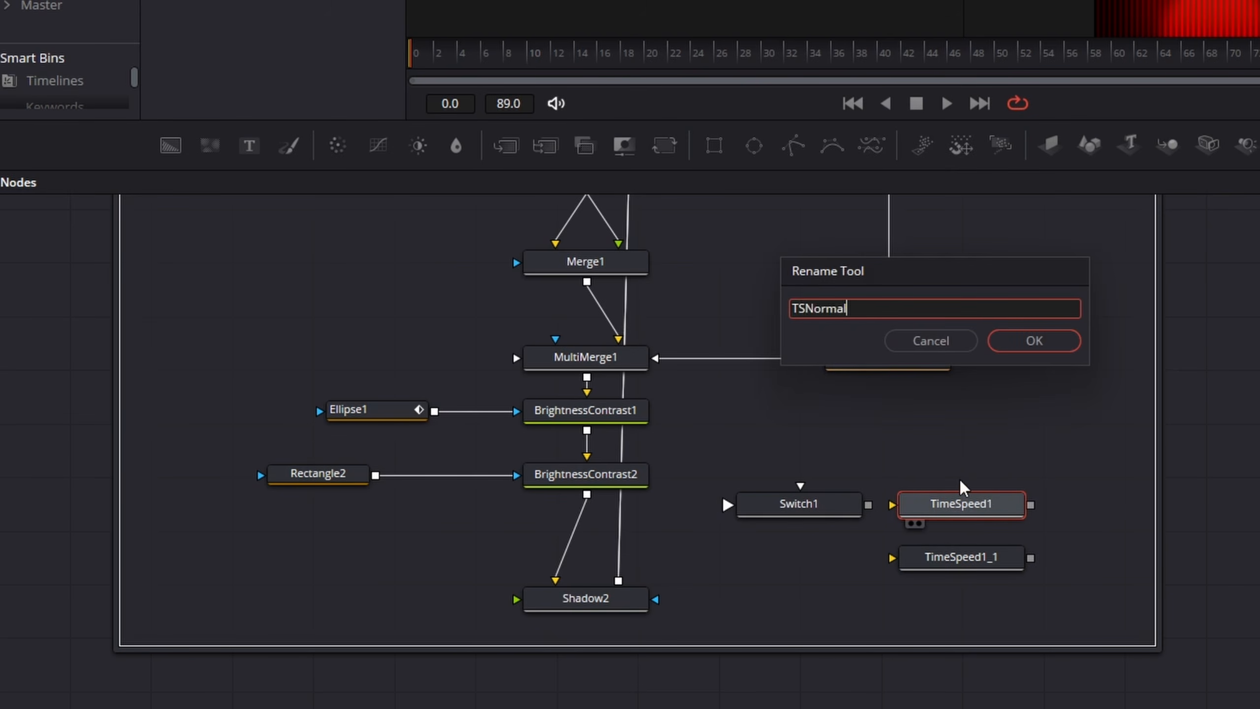
pyautogui.press('Return')
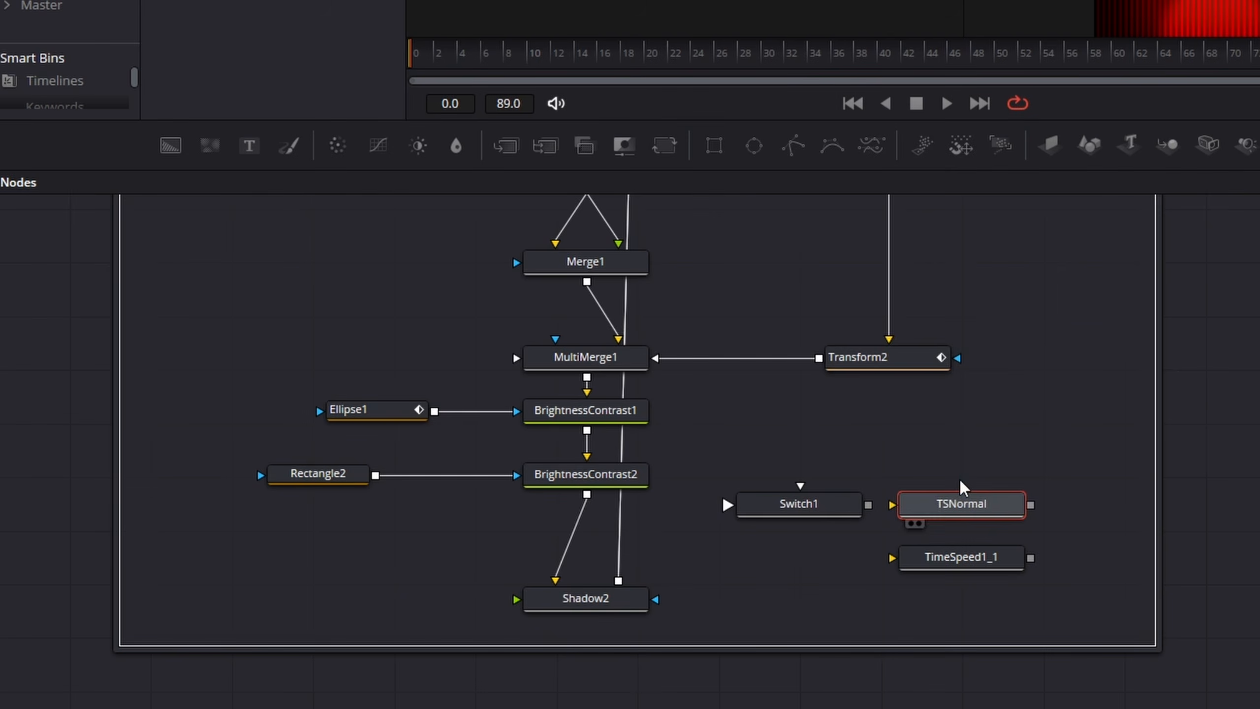
# Step: Rename the lower Time Speed node as TSReverse
pyautogui.click(980, 565)
pyautogui.press('F2')
pyautogui.write('T')
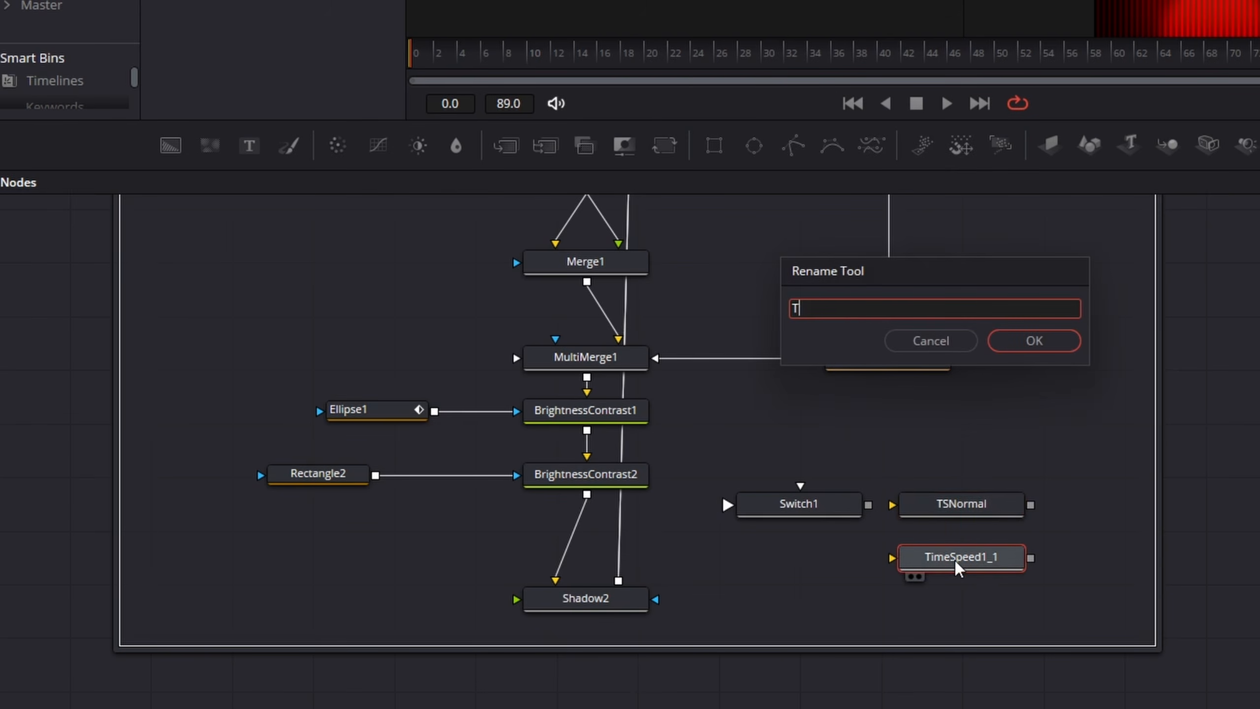
pyautogui.write('SReverse')
pyautogui.press('Return')
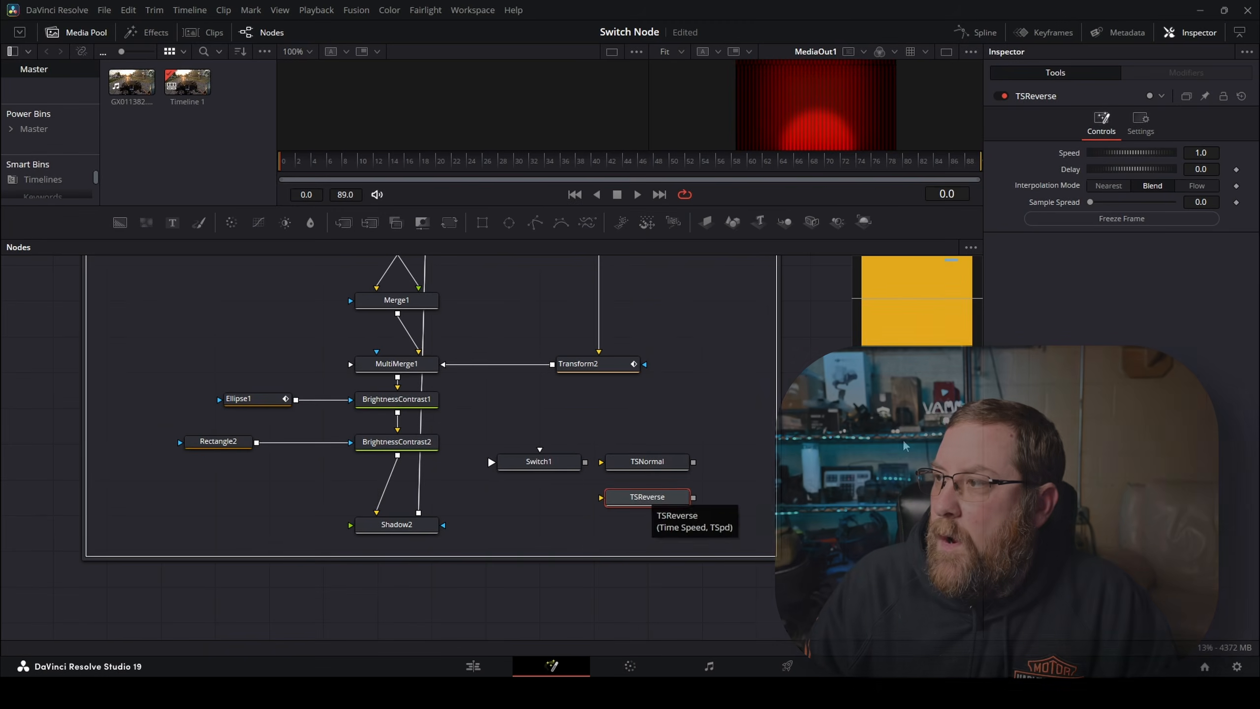
pyautogui.click(1195, 32)
pyautogui.click(1197, 37)
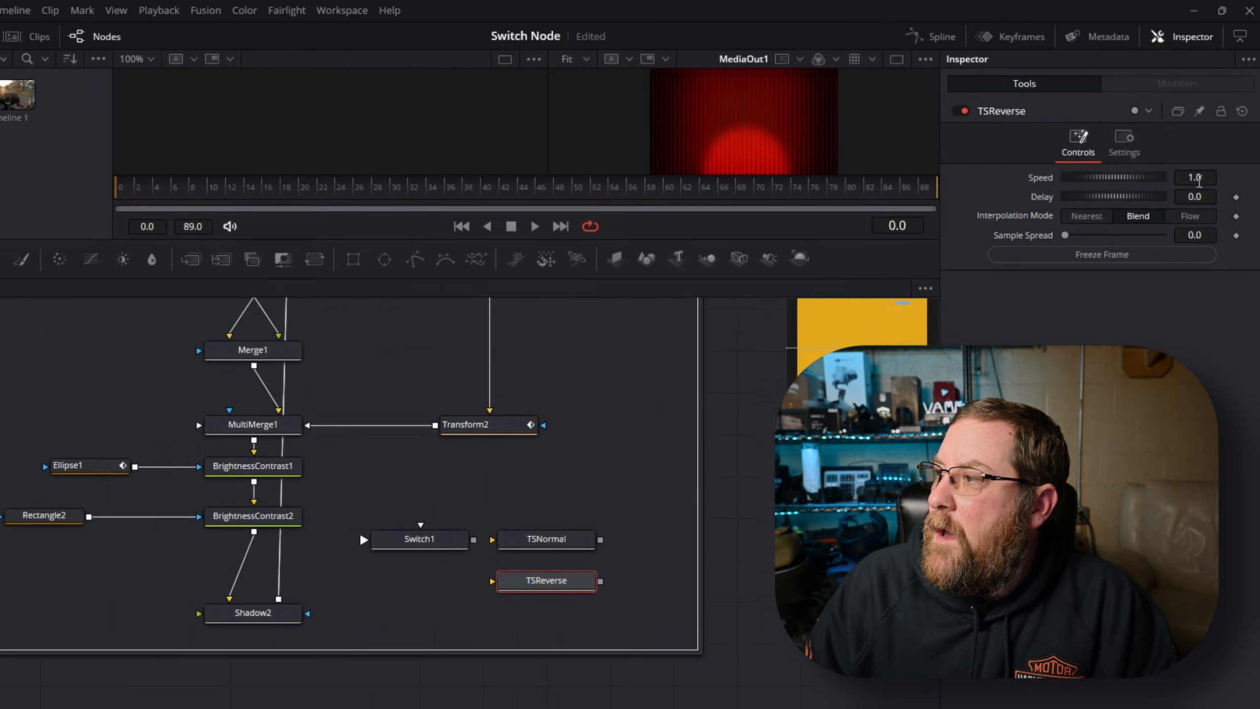
# Step: Set the speed of the TSReverse node to -1 and select TSNormal to compare its speed
pyautogui.write('-1')
pyautogui.press('Tab')
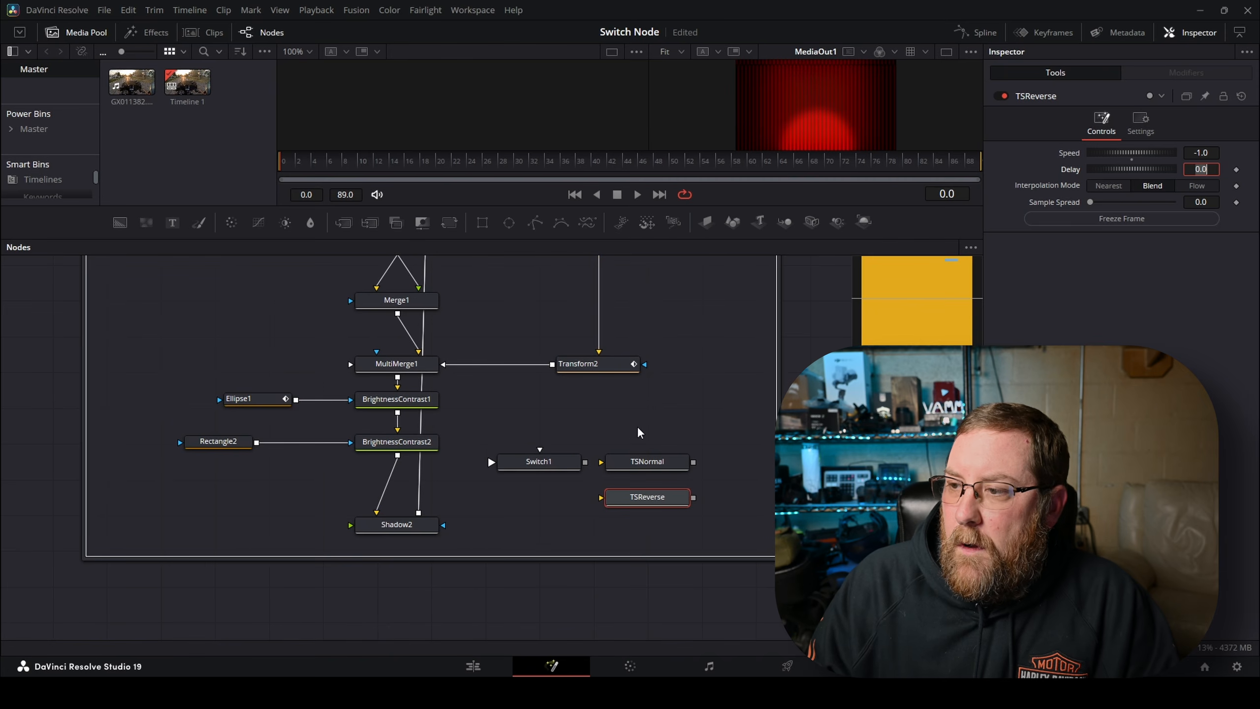
pyautogui.click(653, 465)
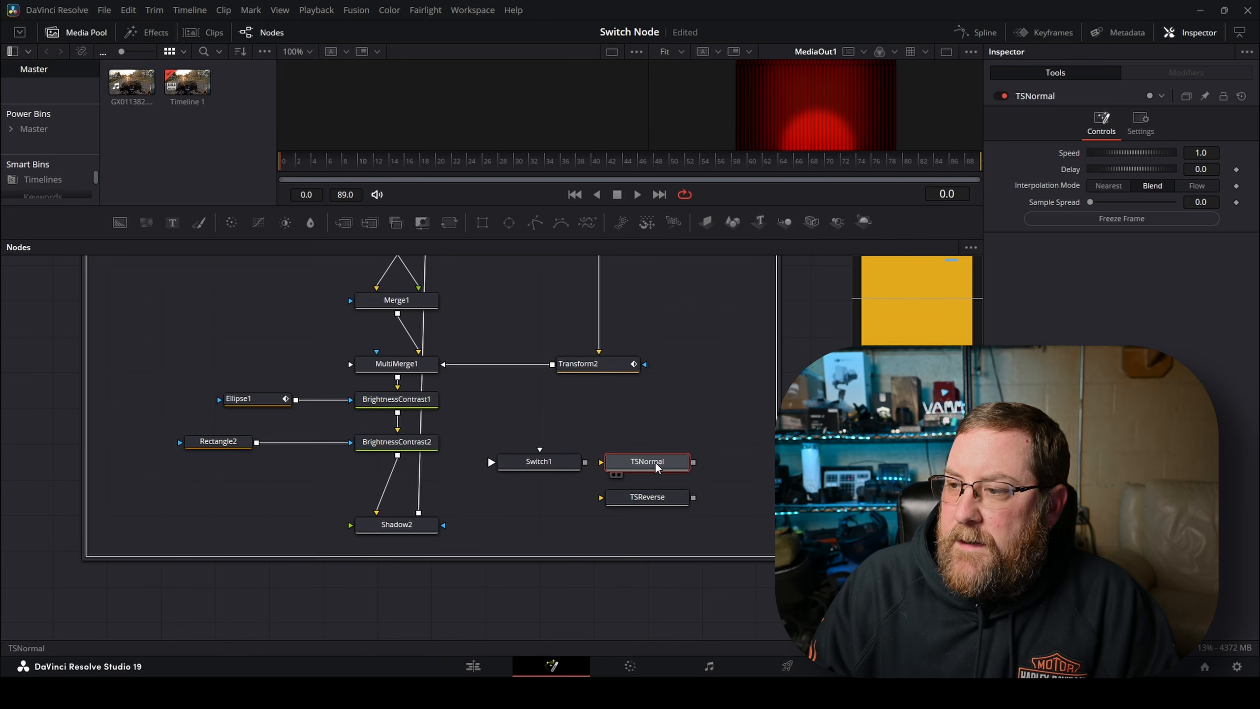
# Step: Insert TSNormal into the output connection of Shadow2 and place it beside Shadow2, with Switch1 and TSReverse moved aside
pyautogui.moveTo(656, 468); pyautogui.dragTo(653, 437)
pyautogui.moveTo(538, 462); pyautogui.dragTo(701, 461)
pyautogui.moveTo(656, 501); pyautogui.dragTo(711, 501)
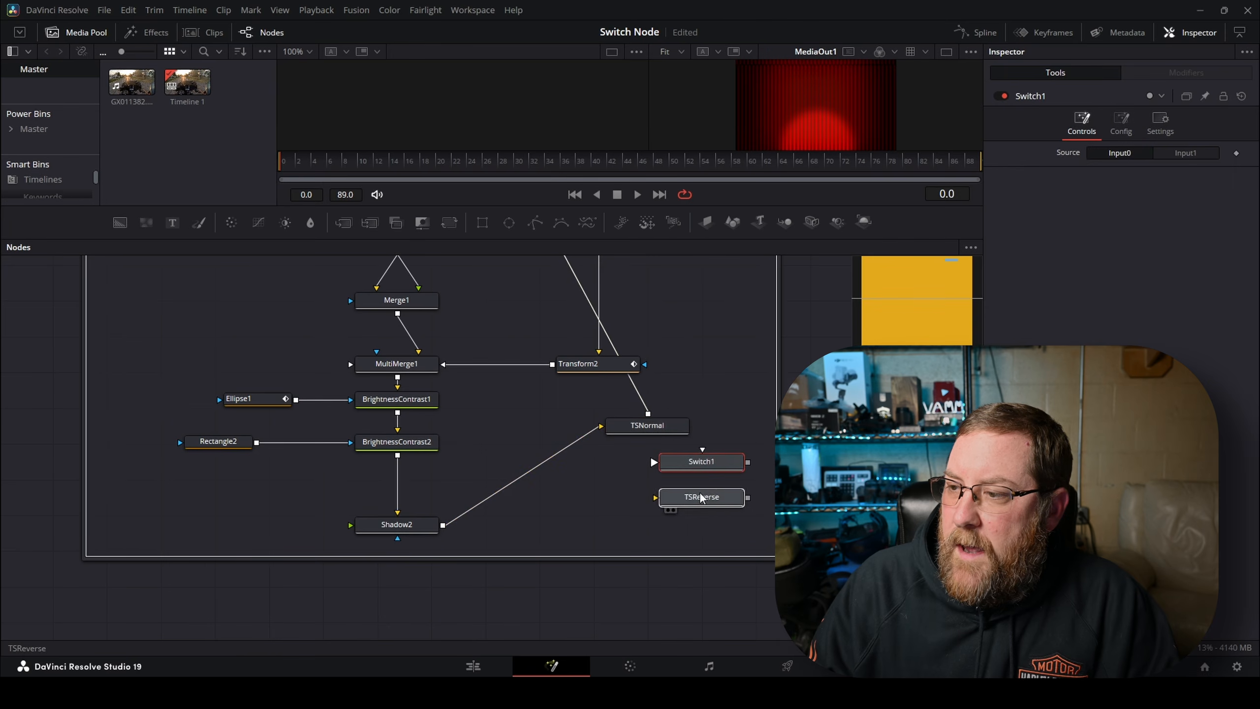
pyautogui.moveTo(652, 430); pyautogui.dragTo(599, 537)
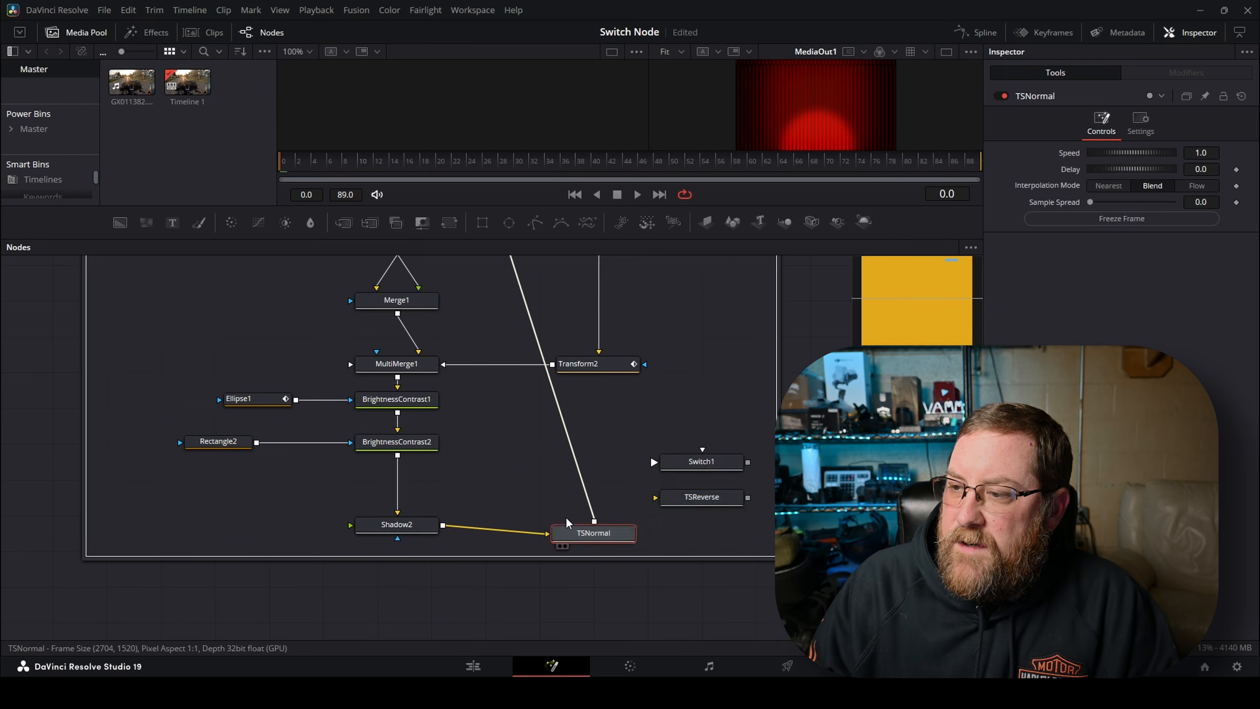
# Step: Insert Switch1 above TSNormal in the connection running from TSNormal to the group output
pyautogui.click(704, 465)
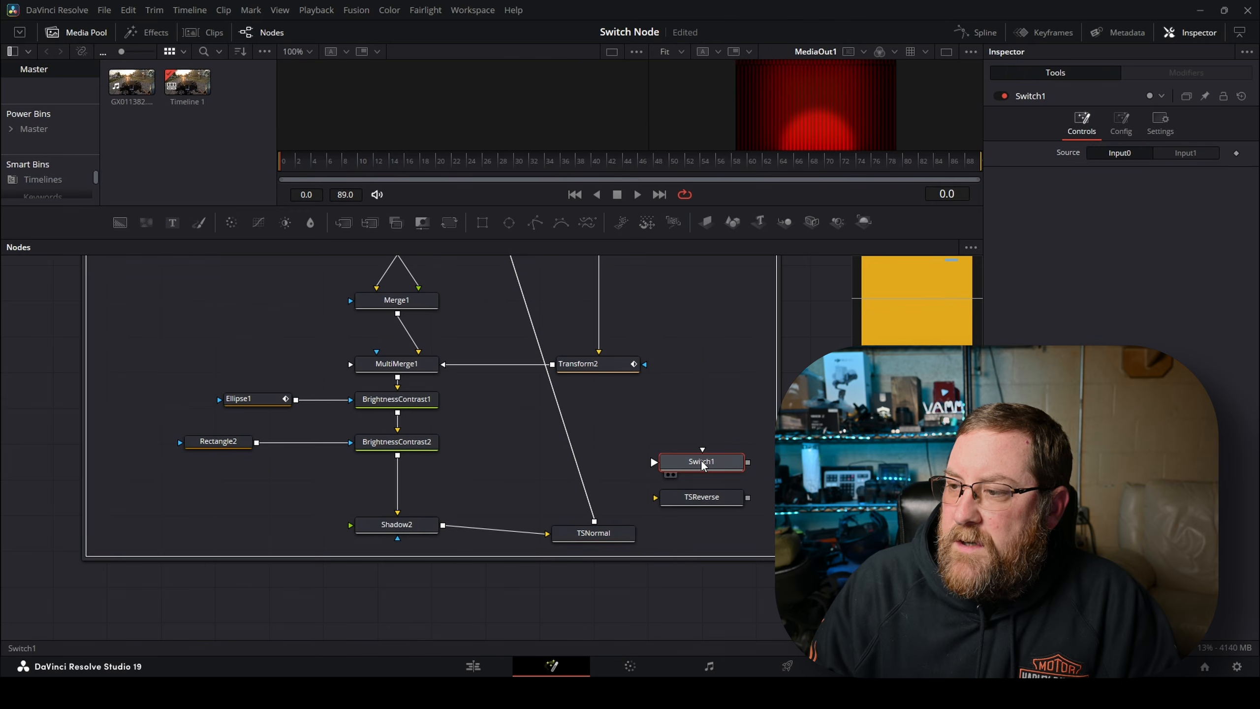
pyautogui.moveTo(703, 466); pyautogui.dragTo(577, 462)
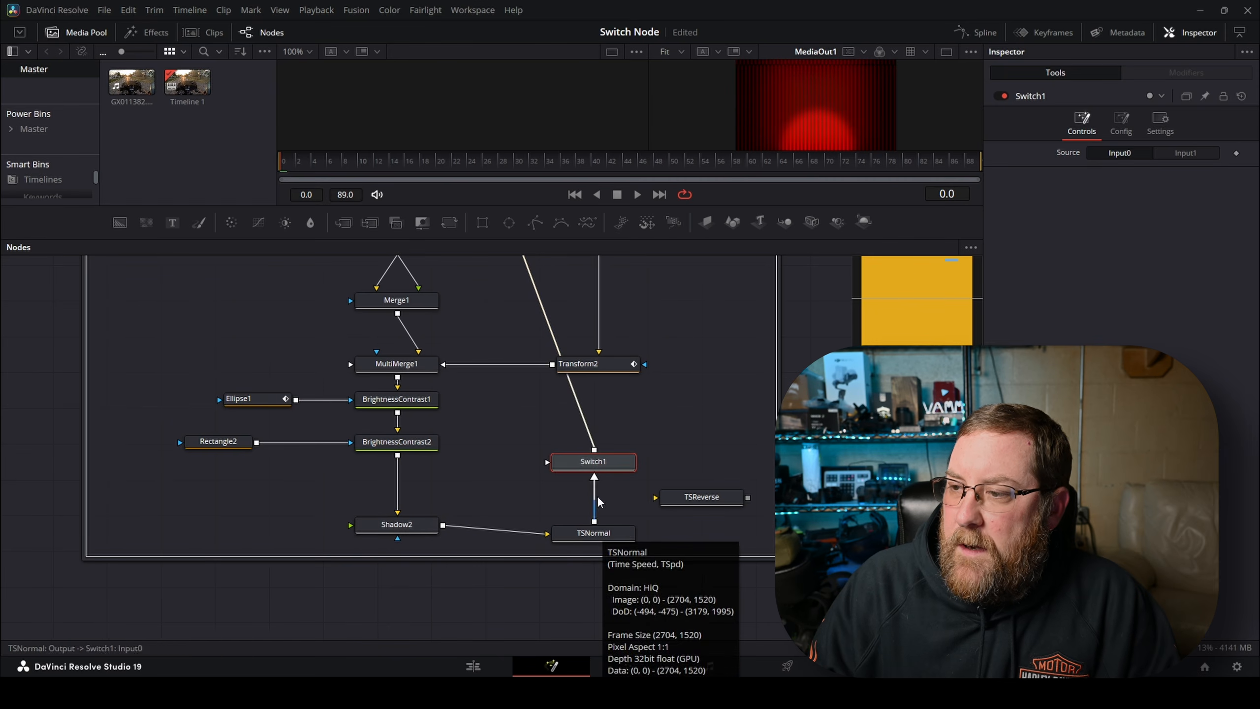
pyautogui.moveTo(597, 462)
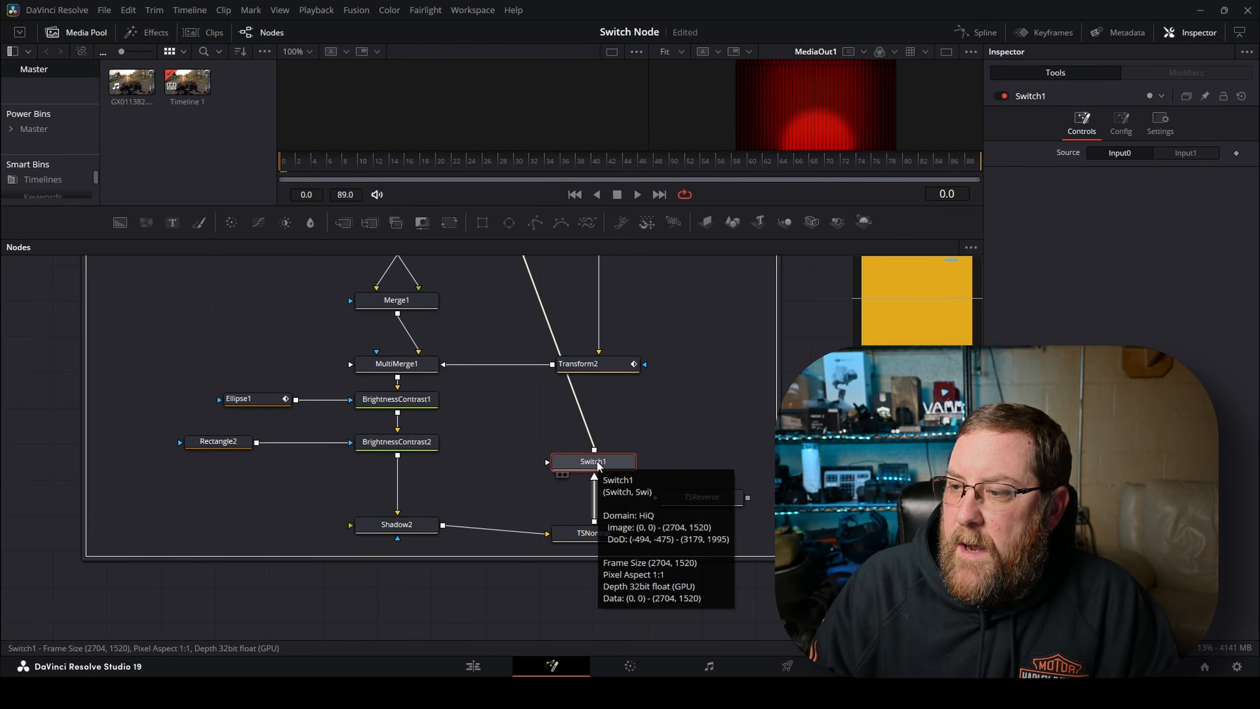
# Step: Move TSReverse between Shadow2 and Switch1, feed it from Shadow2's output, and connect its output to Switch1's free second input
pyautogui.moveTo(711, 499)
pyautogui.moveTo(711, 499); pyautogui.dragTo(568, 504)
pyautogui.click(561, 507)
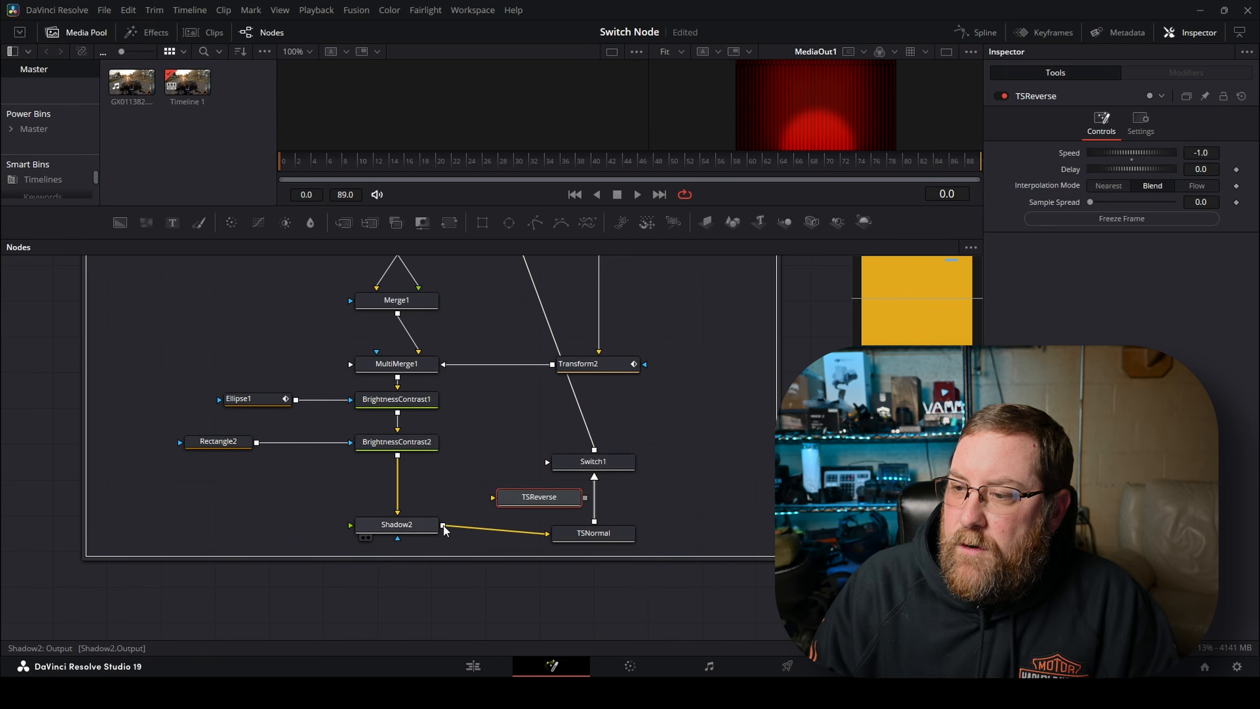
pyautogui.moveTo(443, 526); pyautogui.dragTo(497, 497)
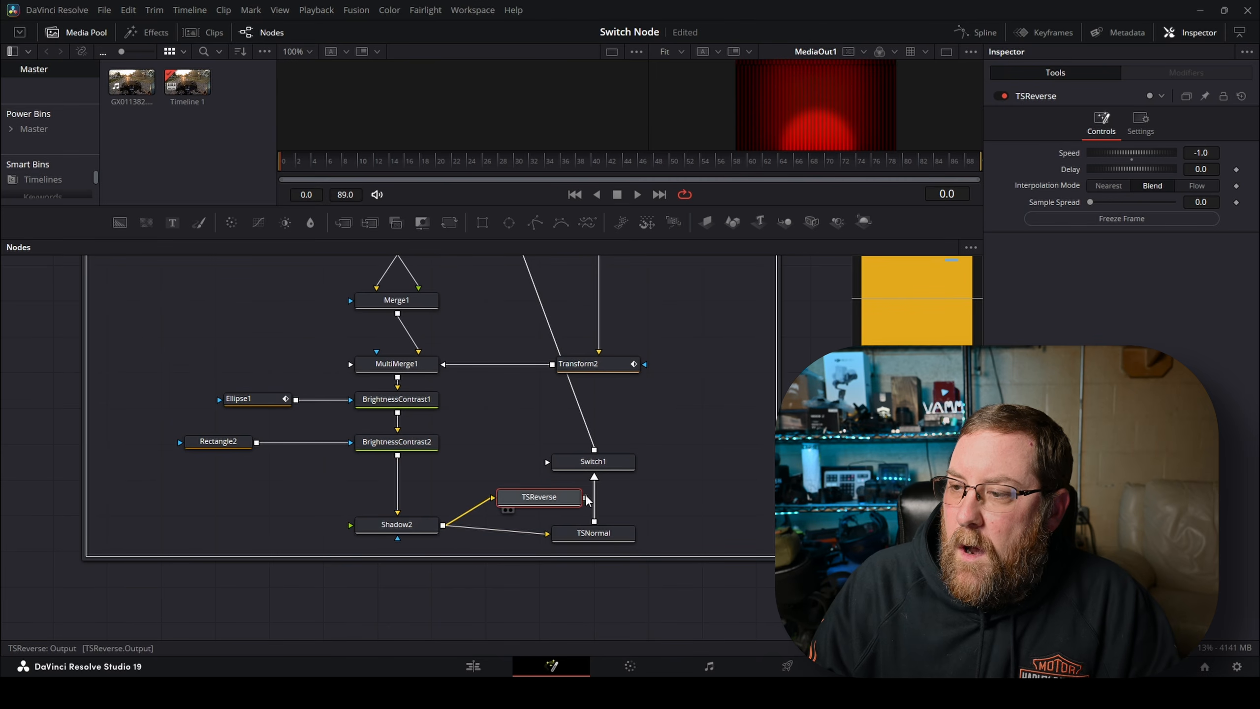
pyautogui.moveTo(587, 498); pyautogui.dragTo(548, 464)
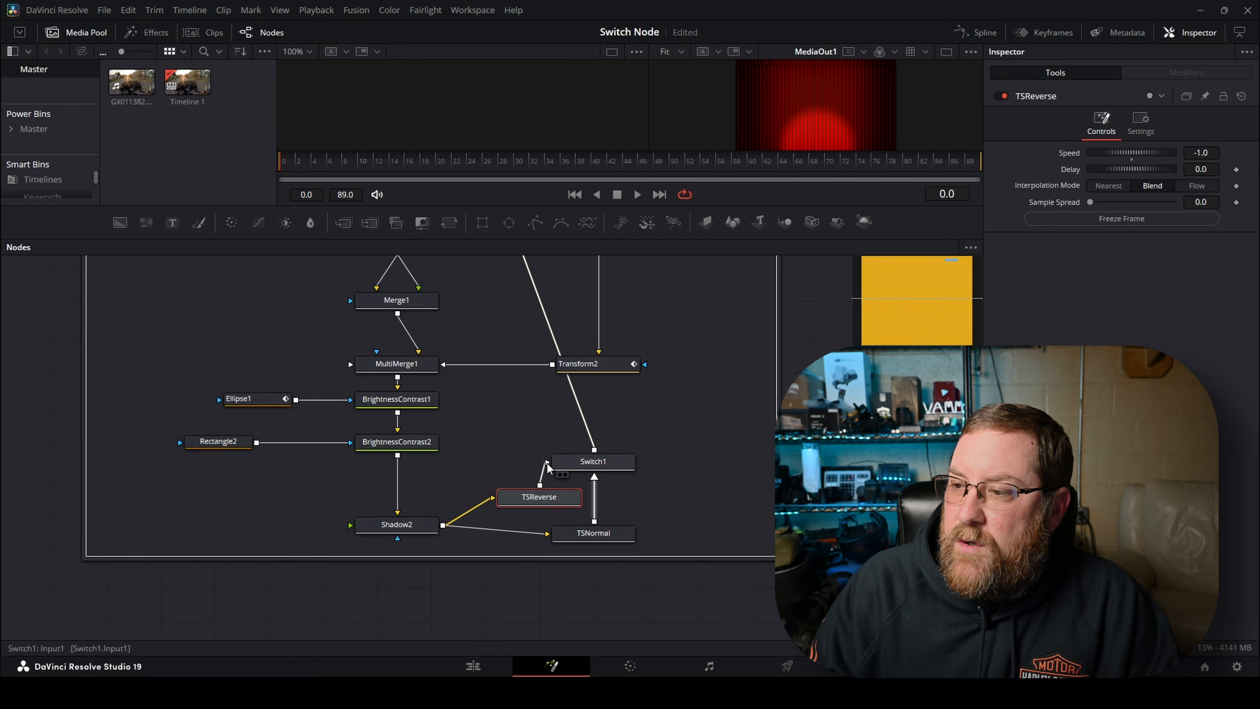
# Step: Try Switch1 with 9 inputs and restore its number of inputs to 2
pyautogui.click(598, 464)
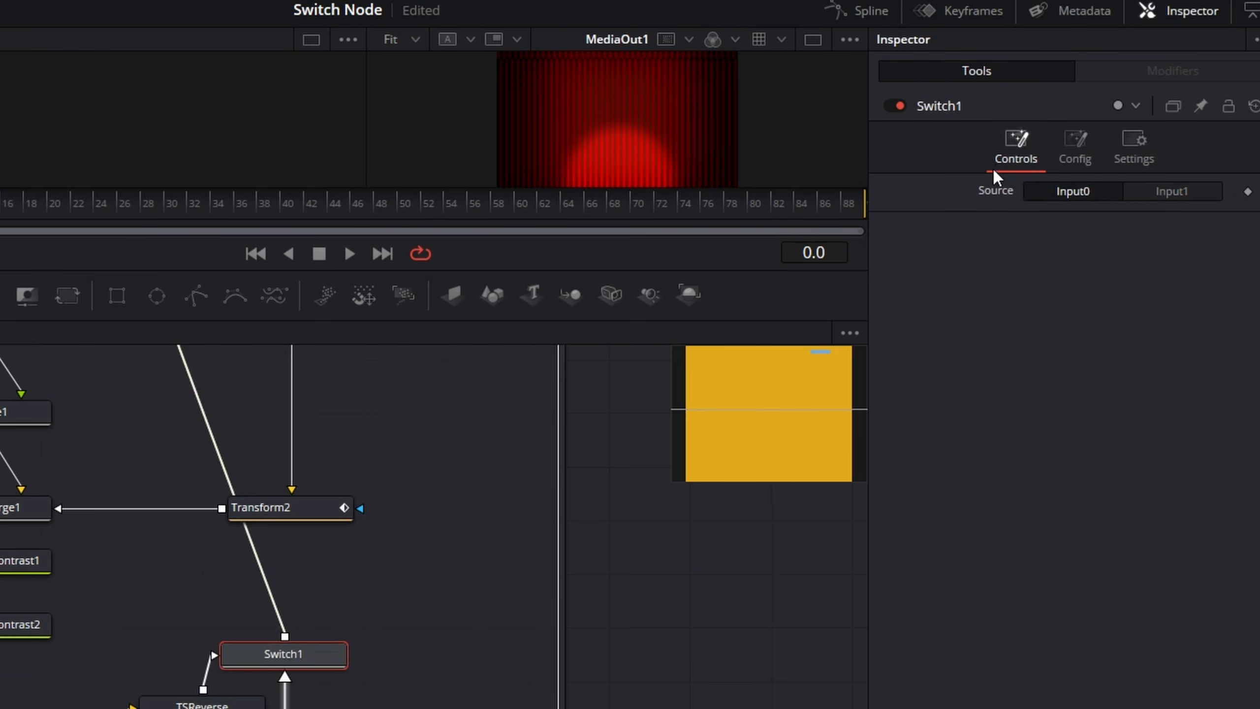
pyautogui.click(1183, 11)
pyautogui.click(1184, 12)
pyautogui.click(1077, 160)
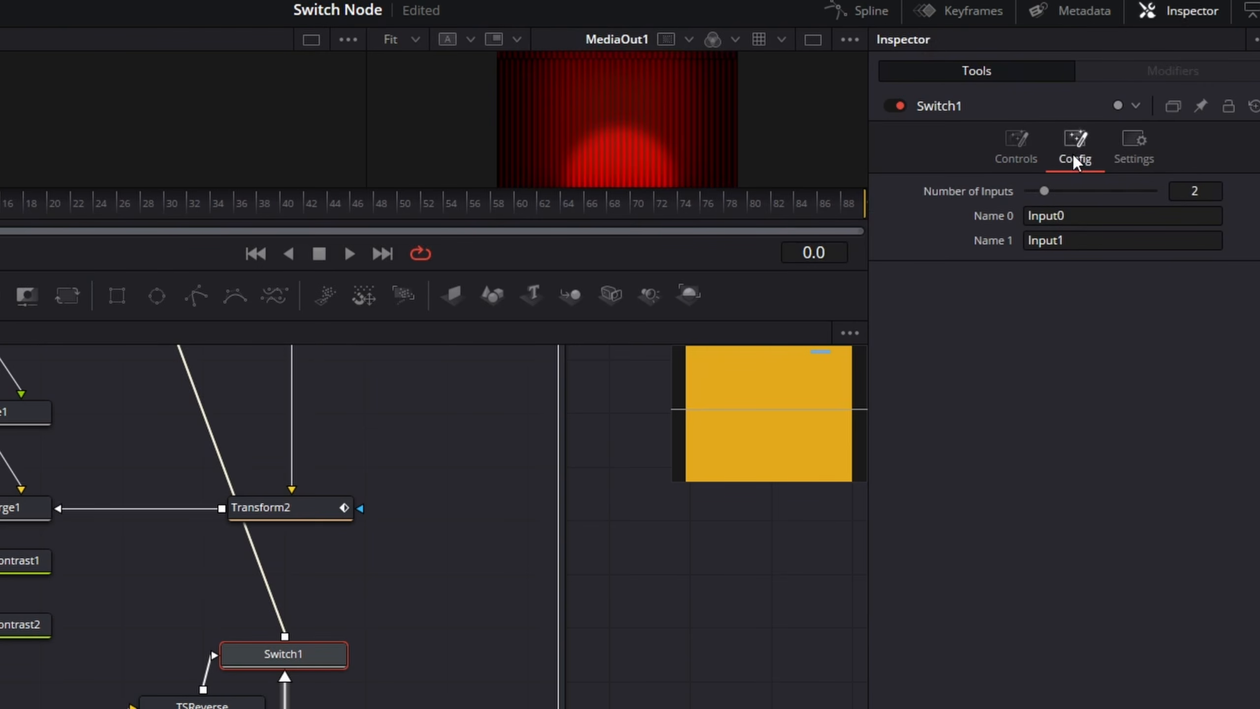
pyautogui.moveTo(1045, 193); pyautogui.dragTo(1163, 194)
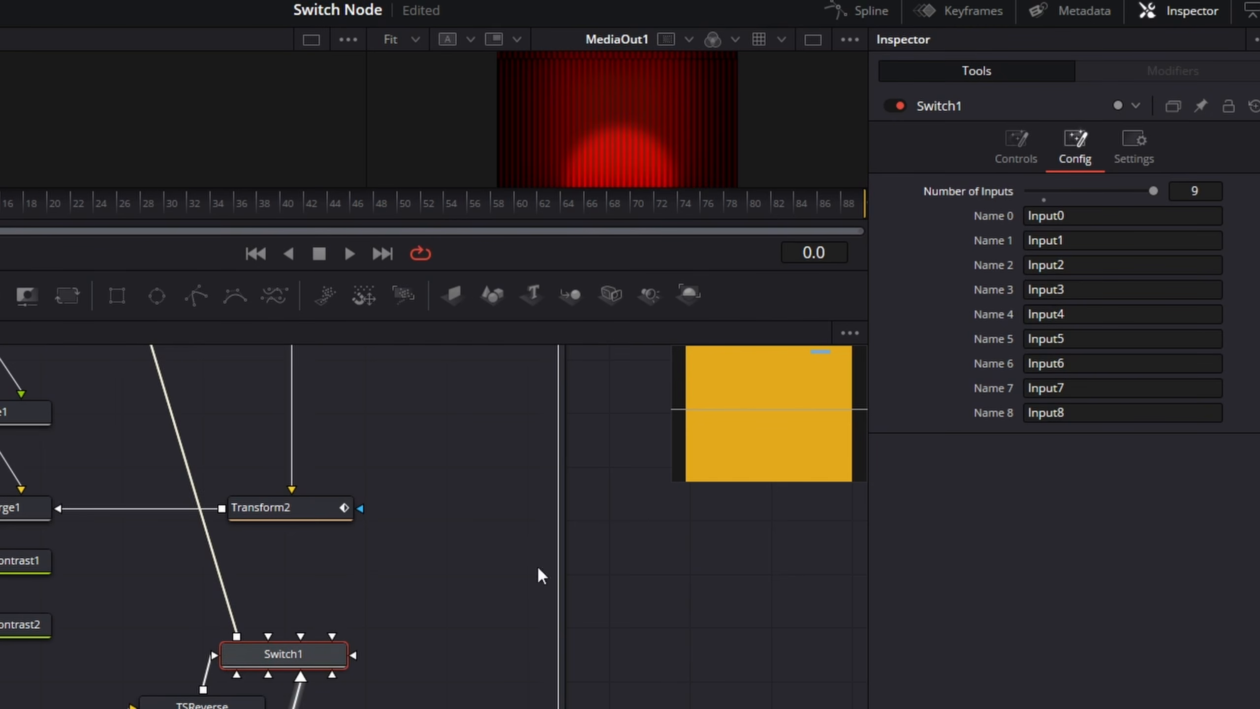
pyautogui.moveTo(1153, 192); pyautogui.dragTo(1045, 195)
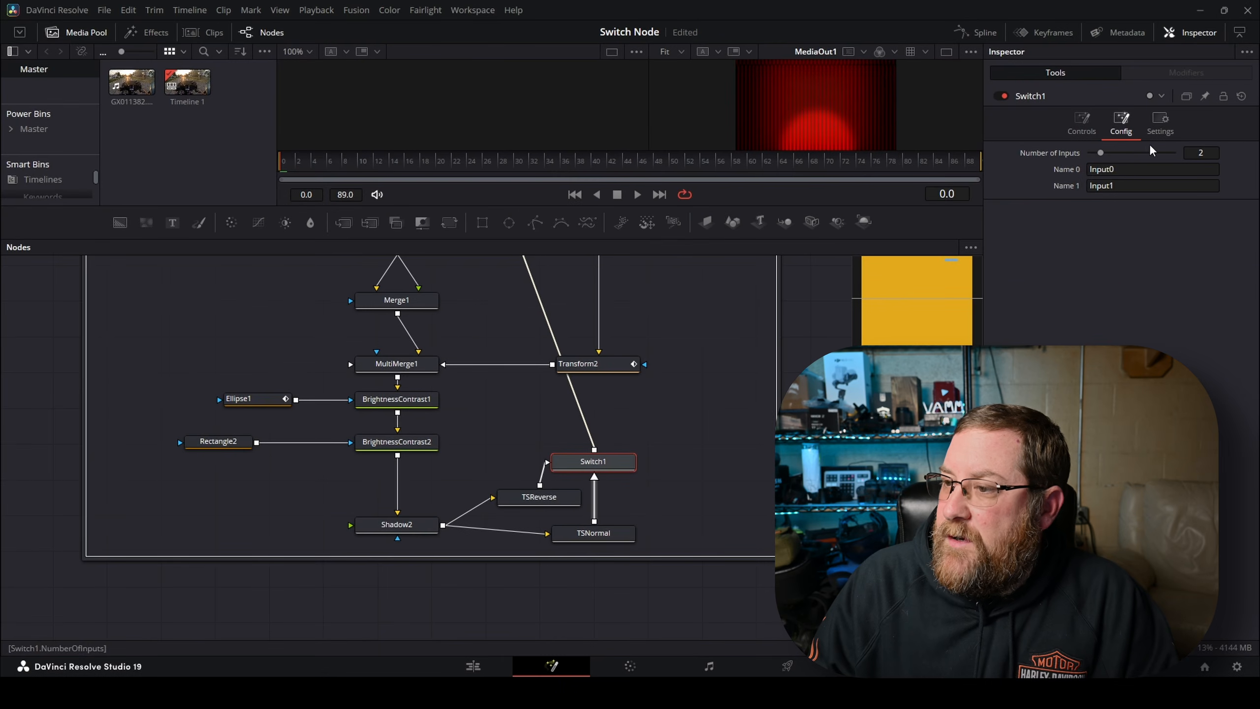
# Step: Name Switch1's first input Normal and its second input Reverse, matching the connected Time Speed nodes
pyautogui.click(539, 496)
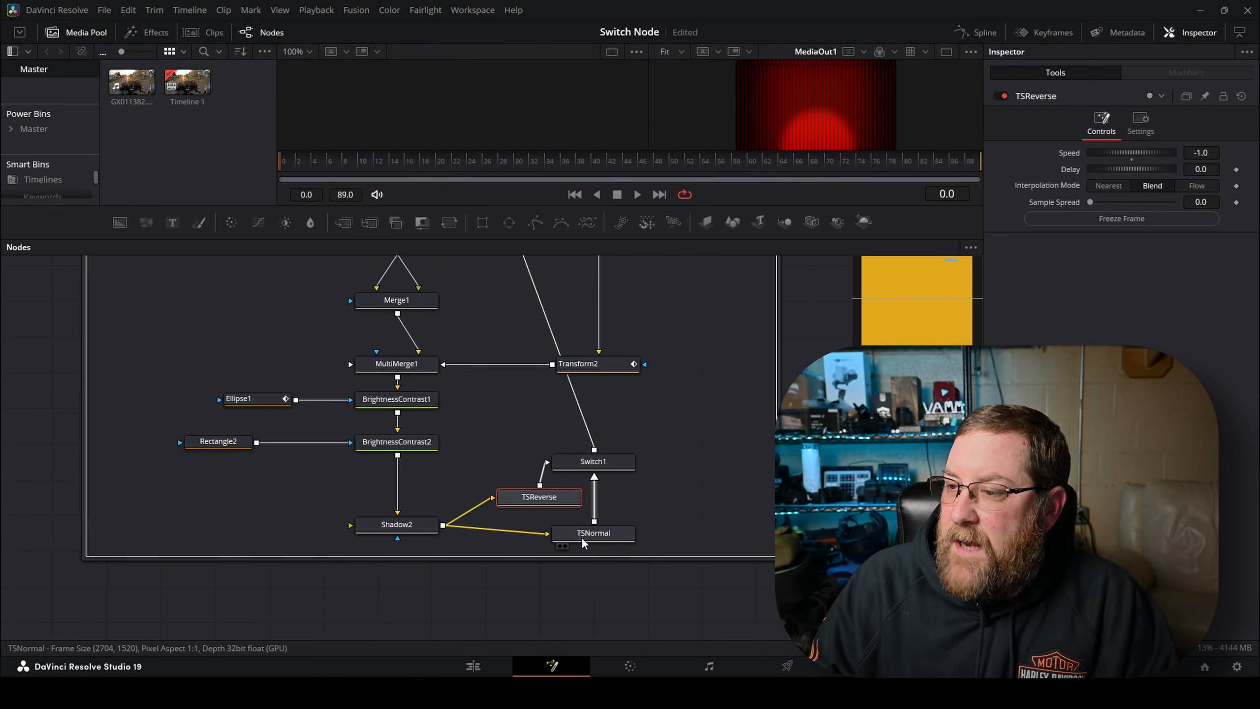
pyautogui.click(593, 532)
pyautogui.click(592, 461)
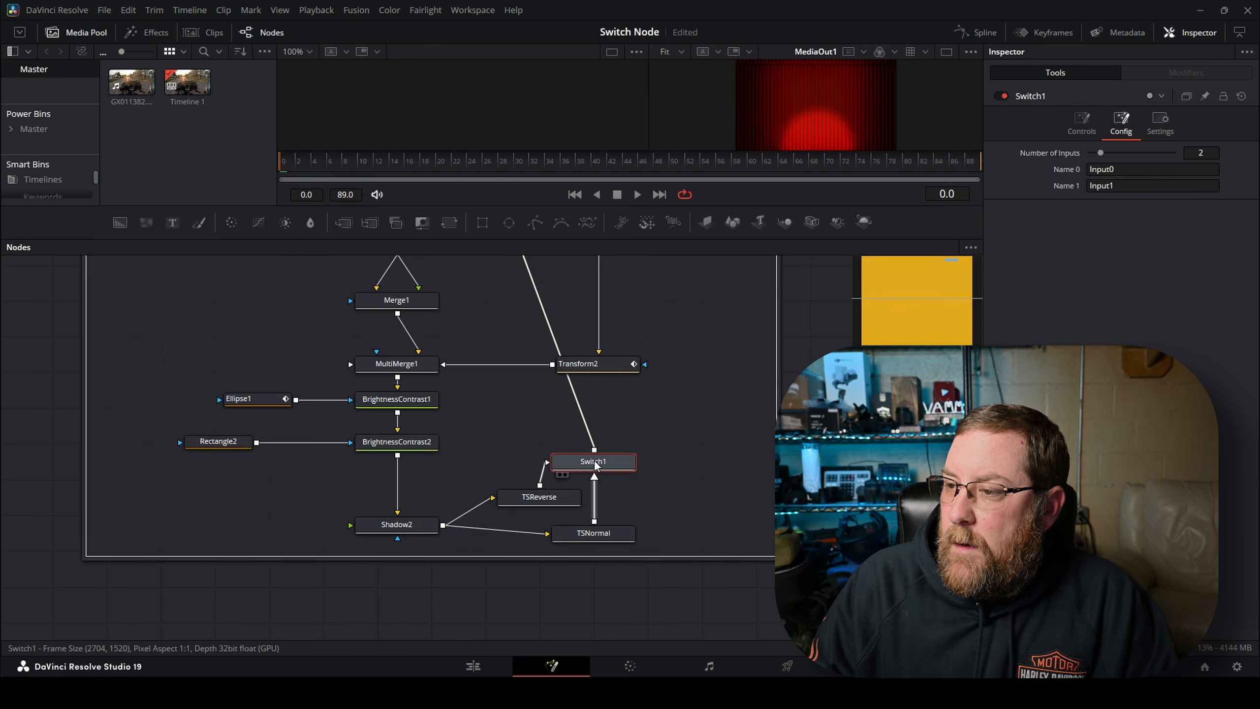
pyautogui.moveTo(1126, 168); pyautogui.dragTo(1051, 169)
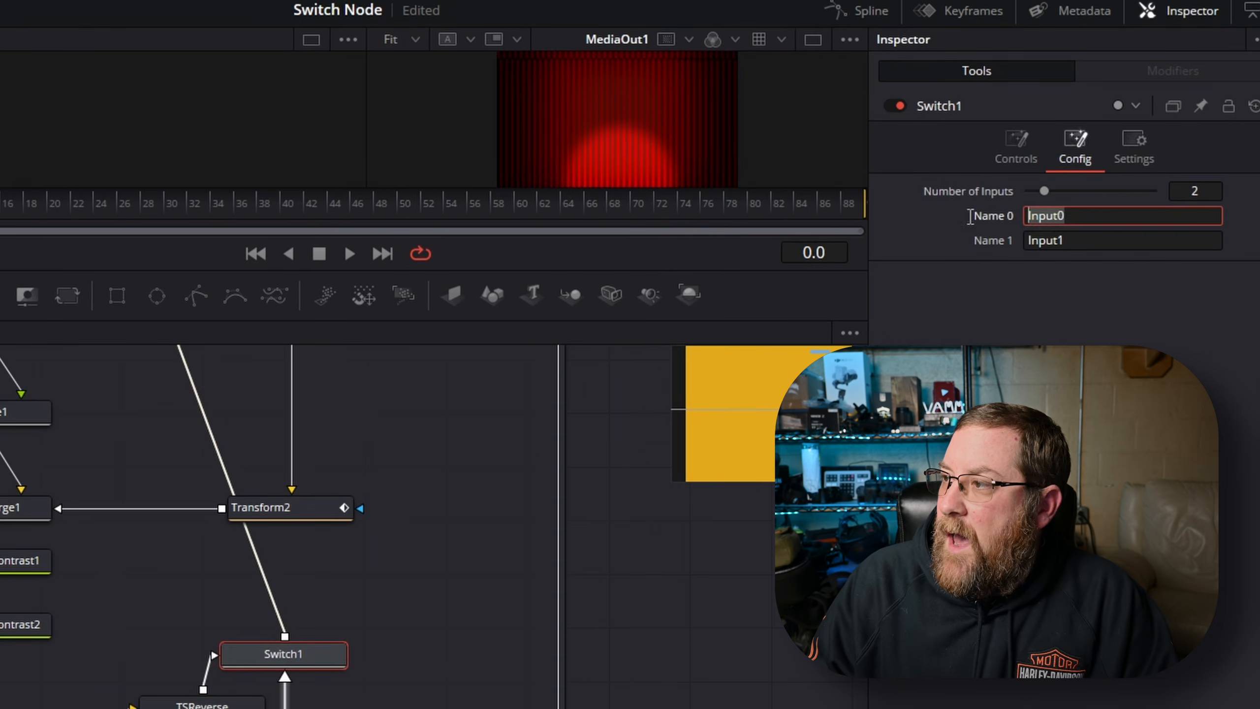
pyautogui.write('Normal')
pyautogui.press('Tab')
pyautogui.write('Reverse')
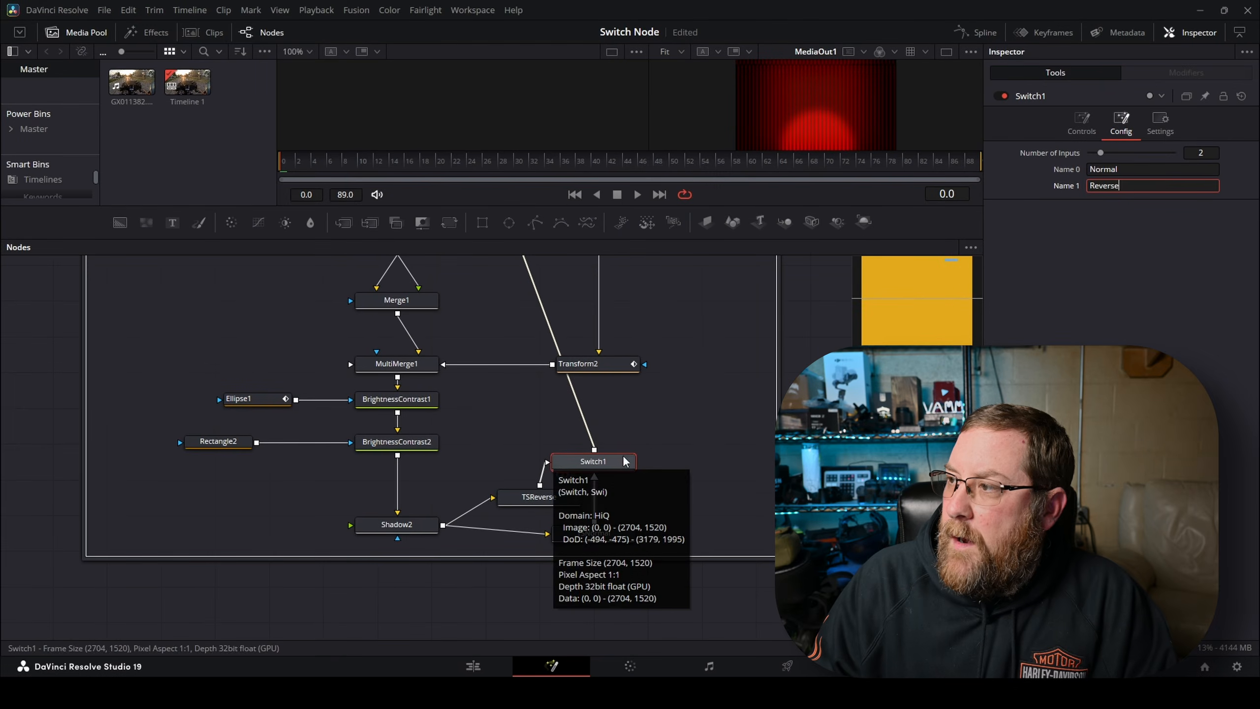
pyautogui.press('Return')
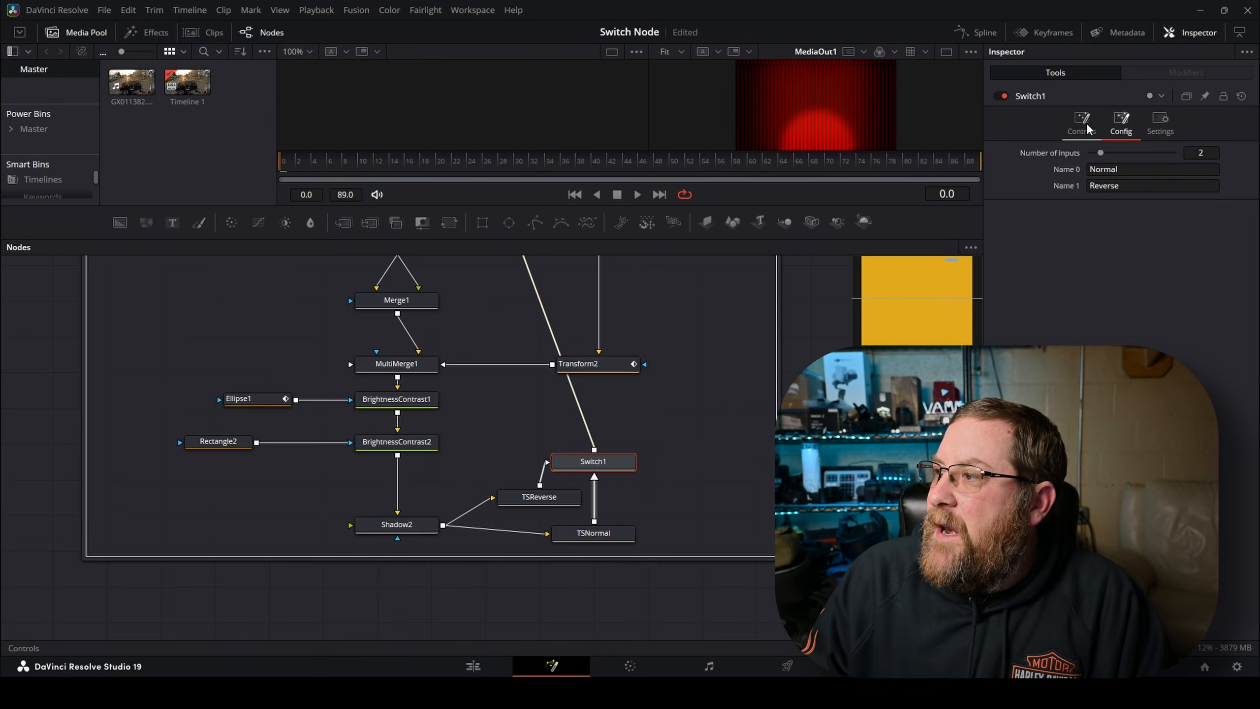
# Step: Publish the Source control of Switch1
pyautogui.click(1081, 128)
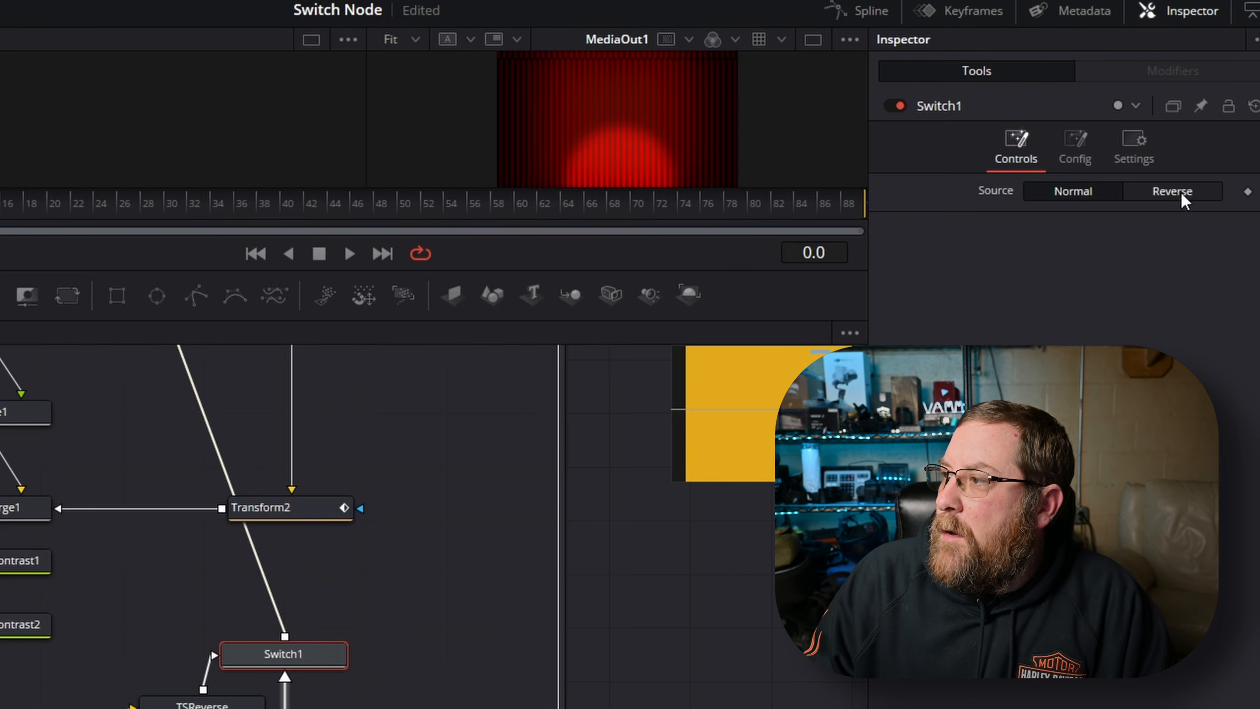
pyautogui.rightClick(991, 193)
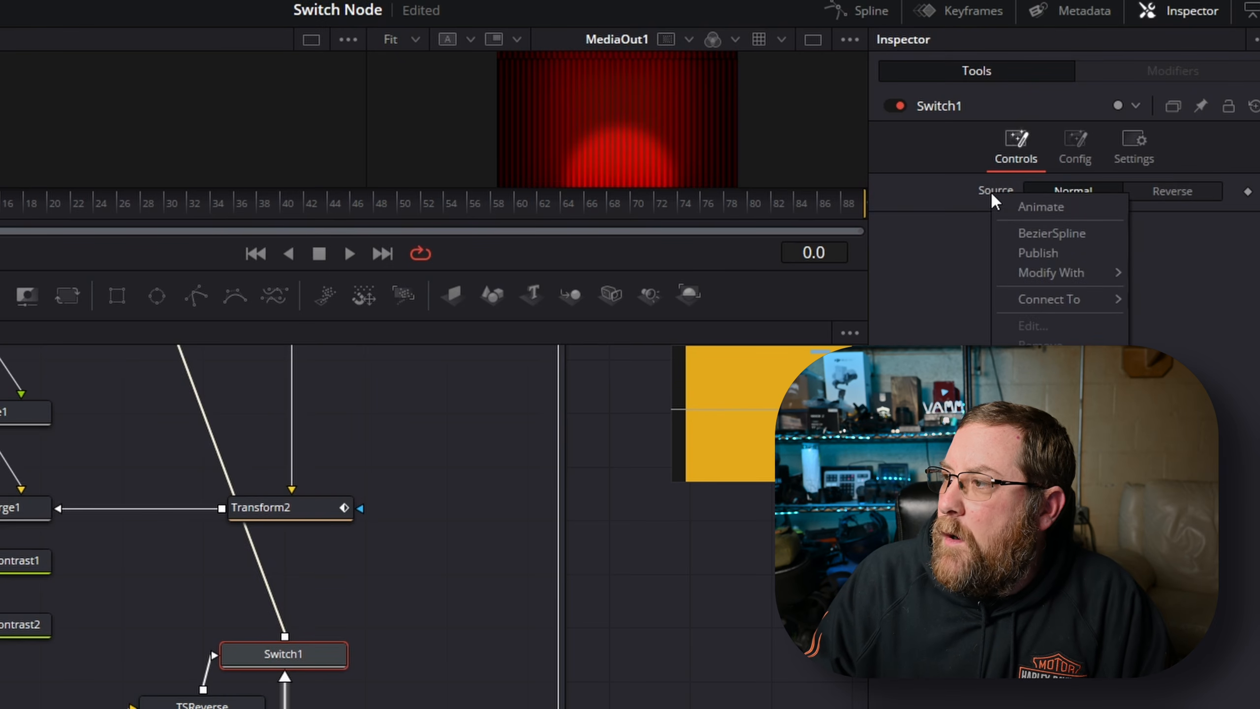
pyautogui.click(1052, 256)
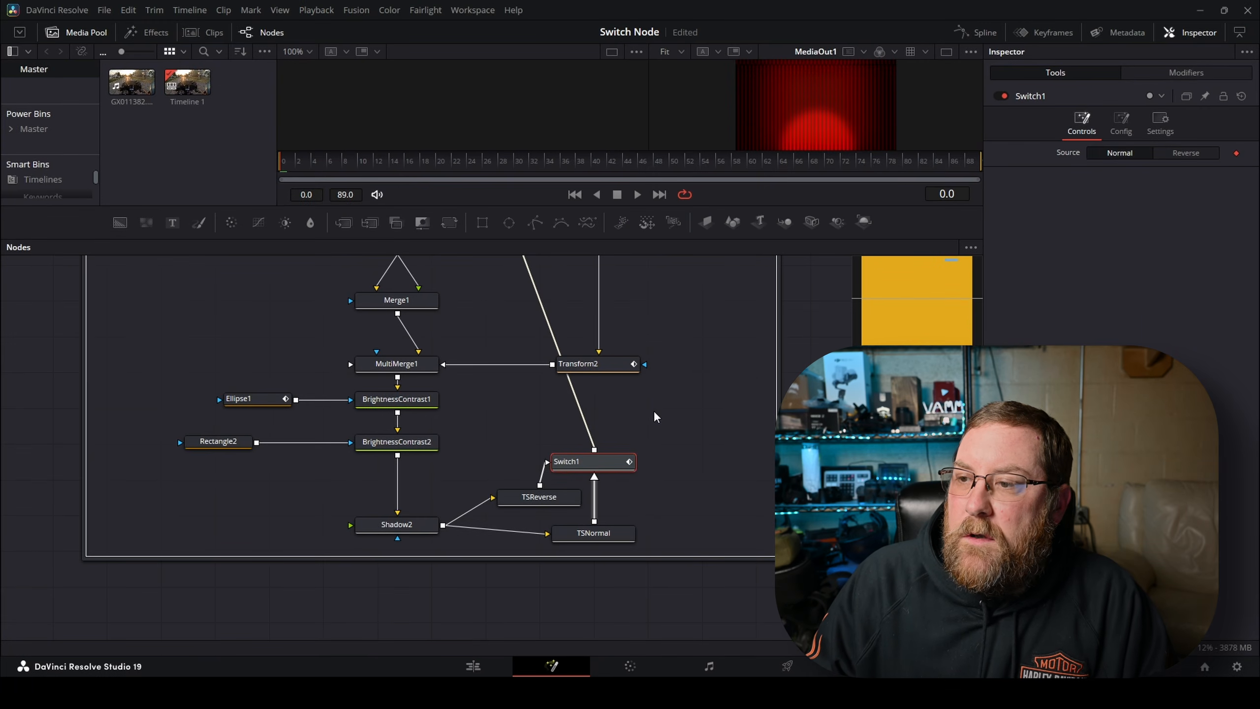
# Step: Create a Number control with the name and ID Speed on the Controls page of the StageCurtain group
pyautogui.scroll(8, 654, 416)
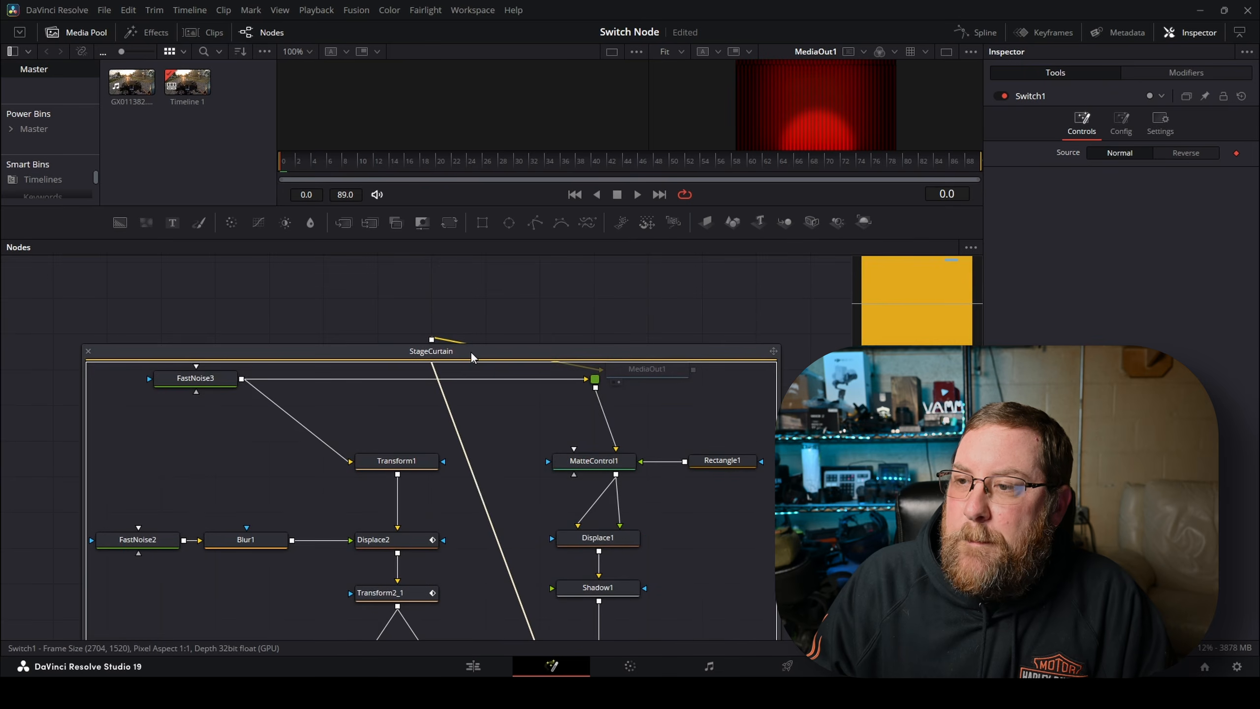
pyautogui.click(472, 358)
pyautogui.scroll(-2, 472, 358)
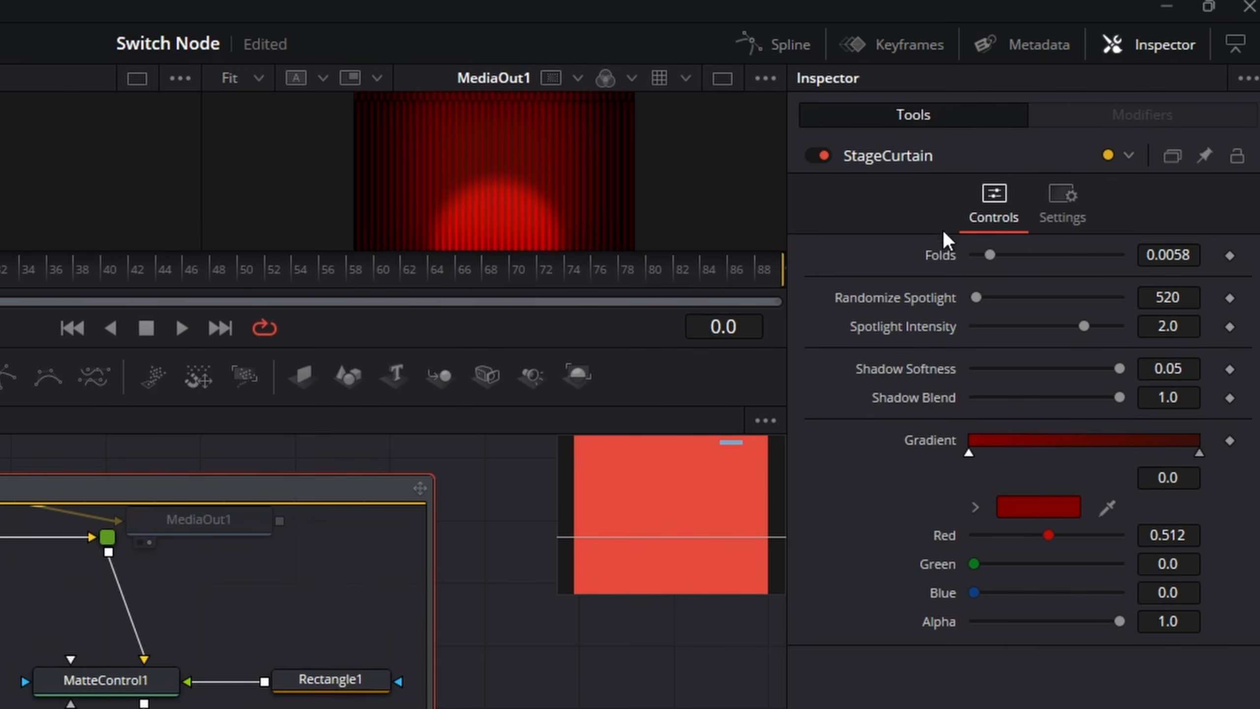
pyautogui.rightClick(962, 163)
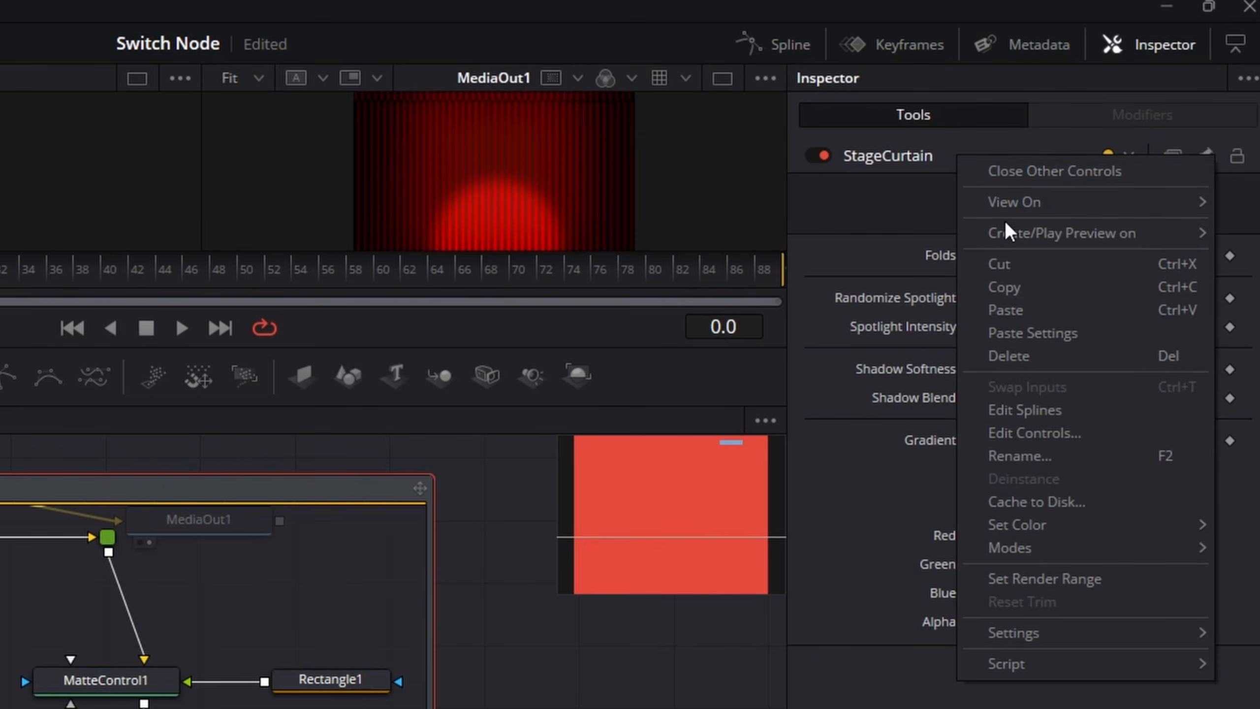
pyautogui.click(1056, 435)
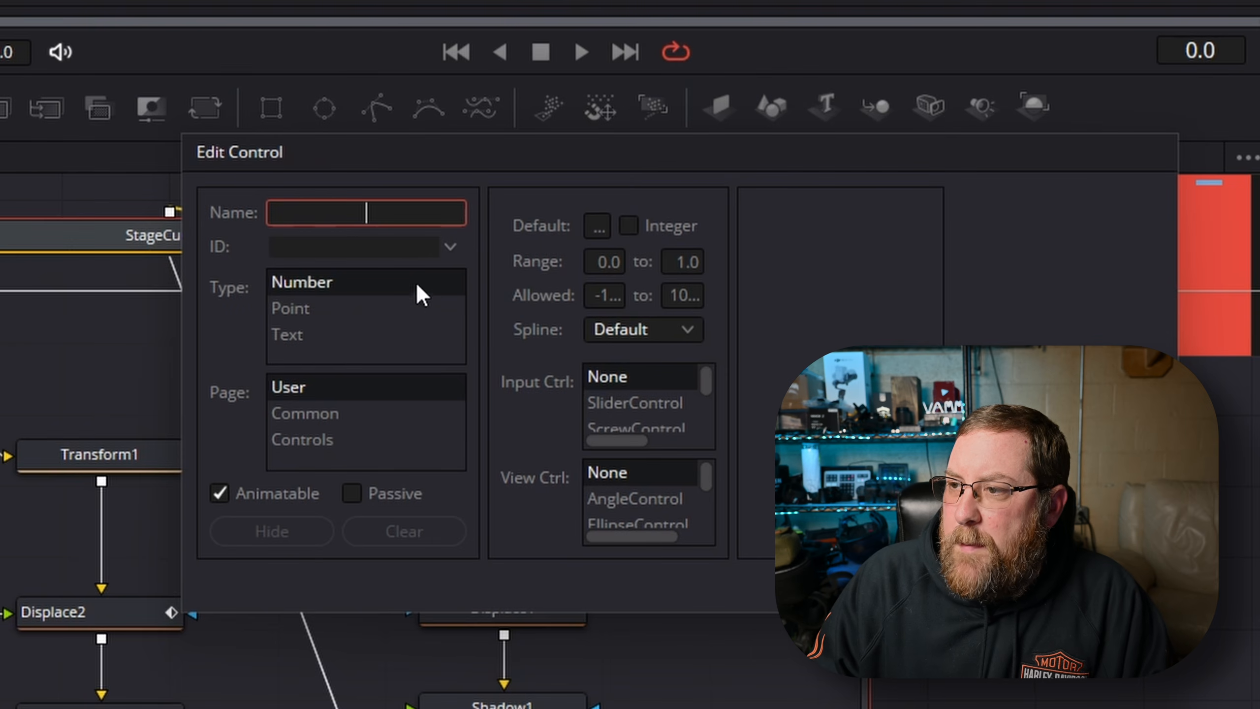
pyautogui.click(448, 246)
pyautogui.click(452, 213)
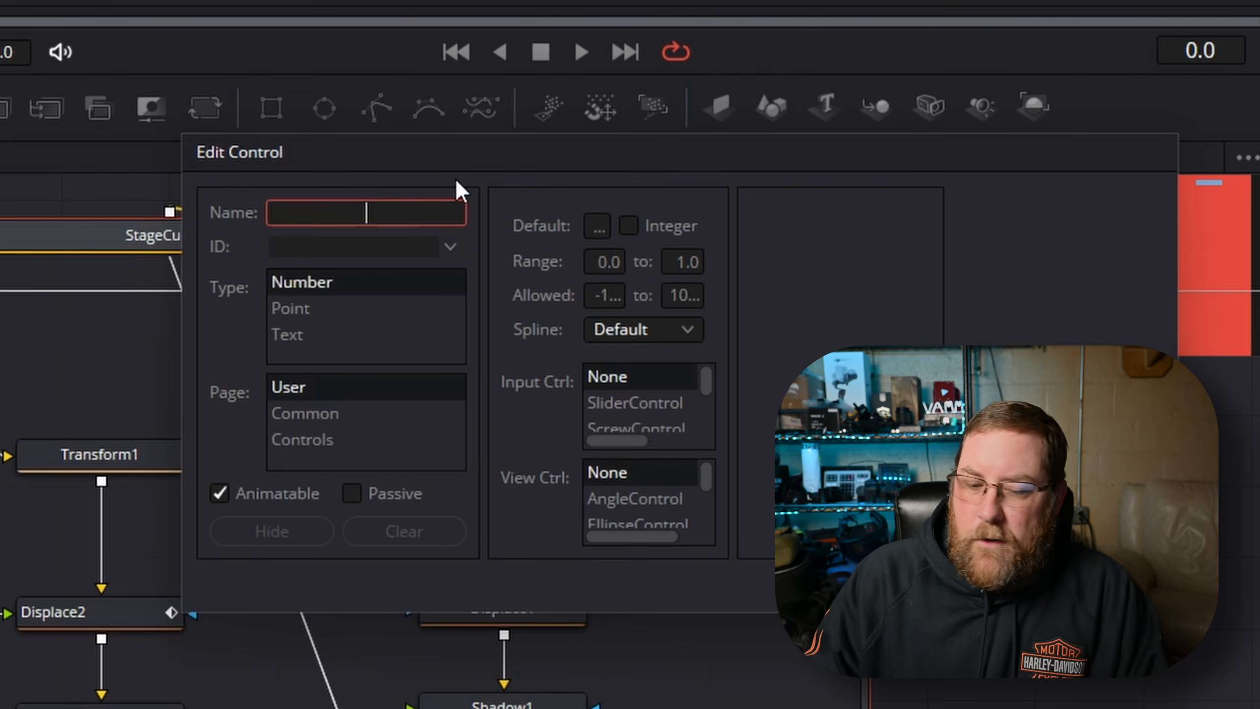
pyautogui.write('Speed')
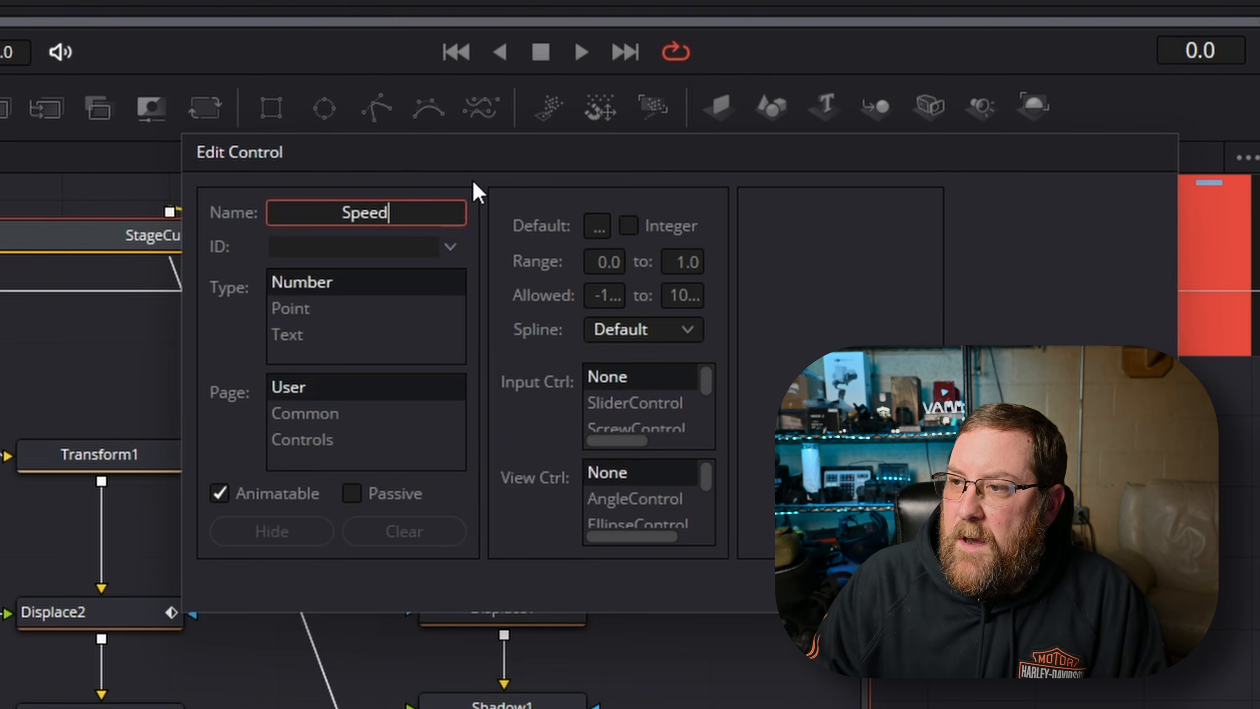
pyautogui.press('Tab')
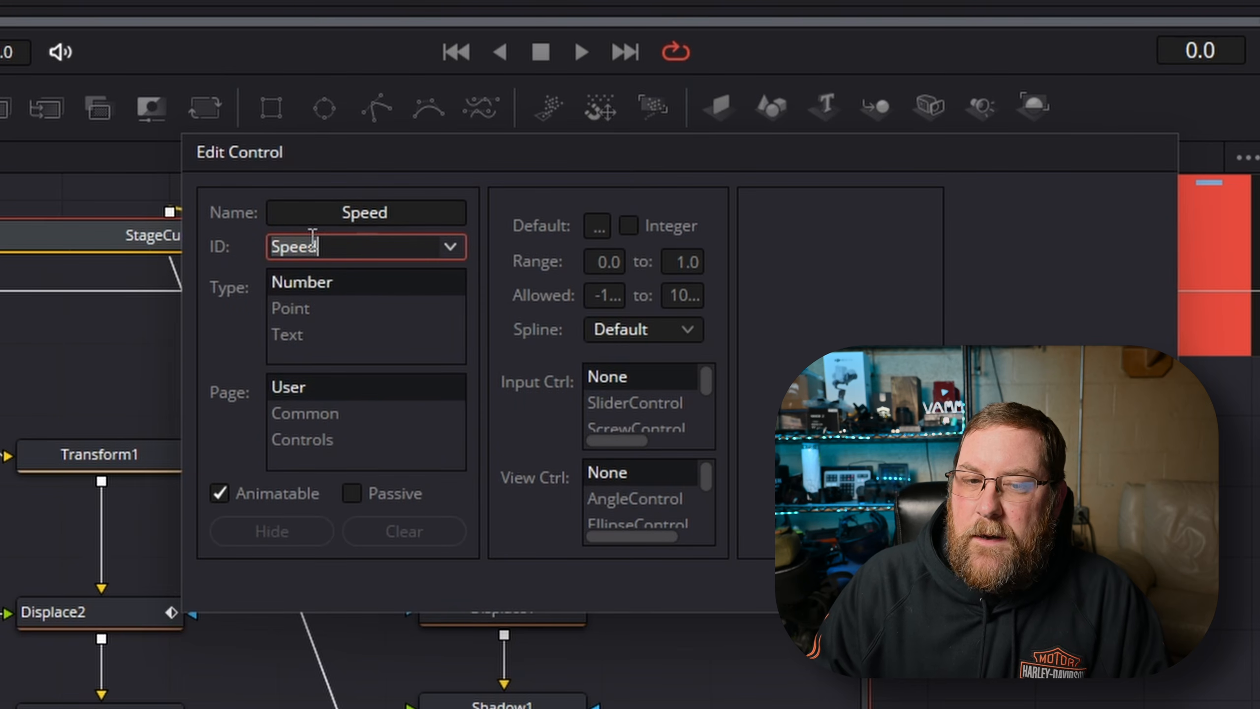
pyautogui.press('Return')
pyautogui.click(312, 442)
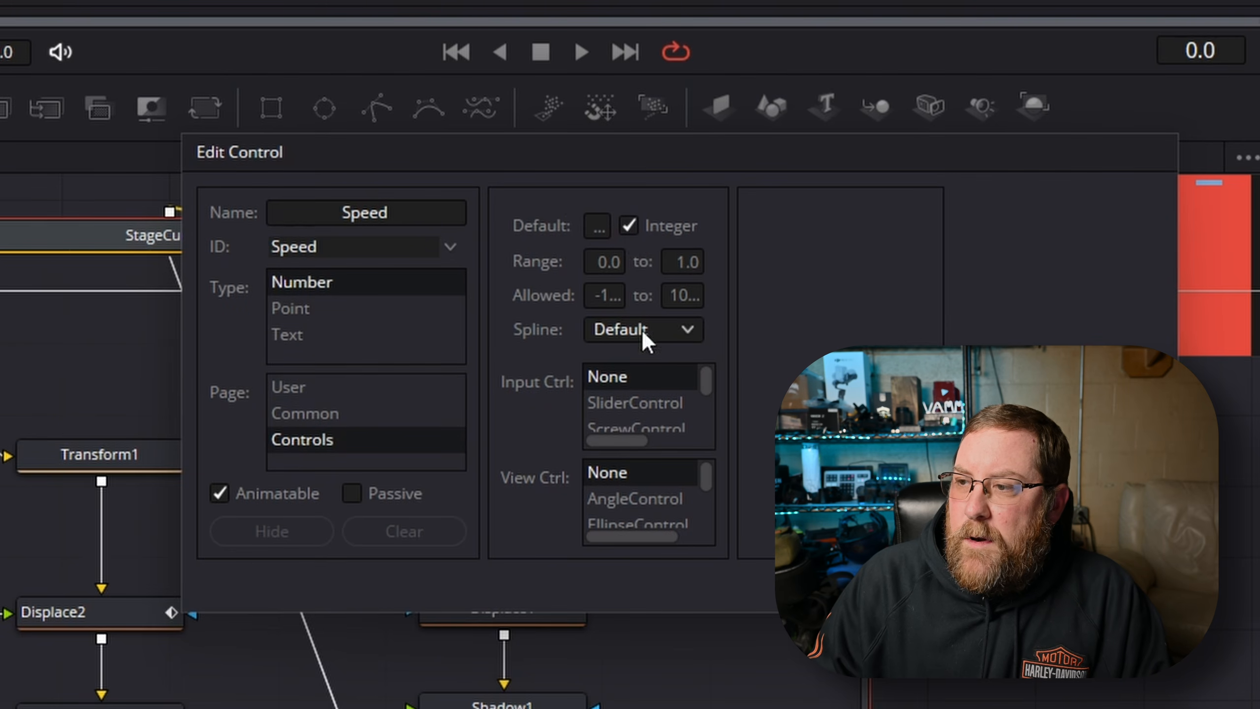
# Step: Restrict the Speed control to integers and use ComboControl as its input control
pyautogui.moveTo(709, 379); pyautogui.dragTo(711, 393)
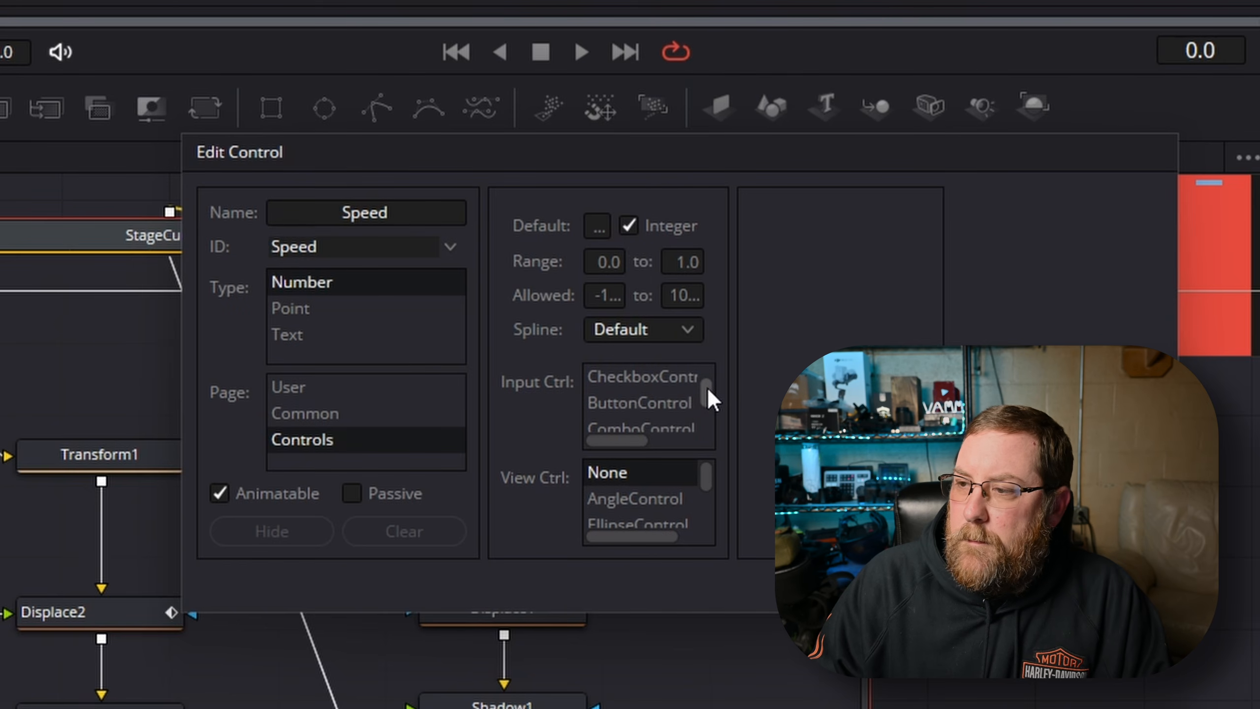
pyautogui.moveTo(706, 387); pyautogui.dragTo(707, 390)
pyautogui.click(653, 377)
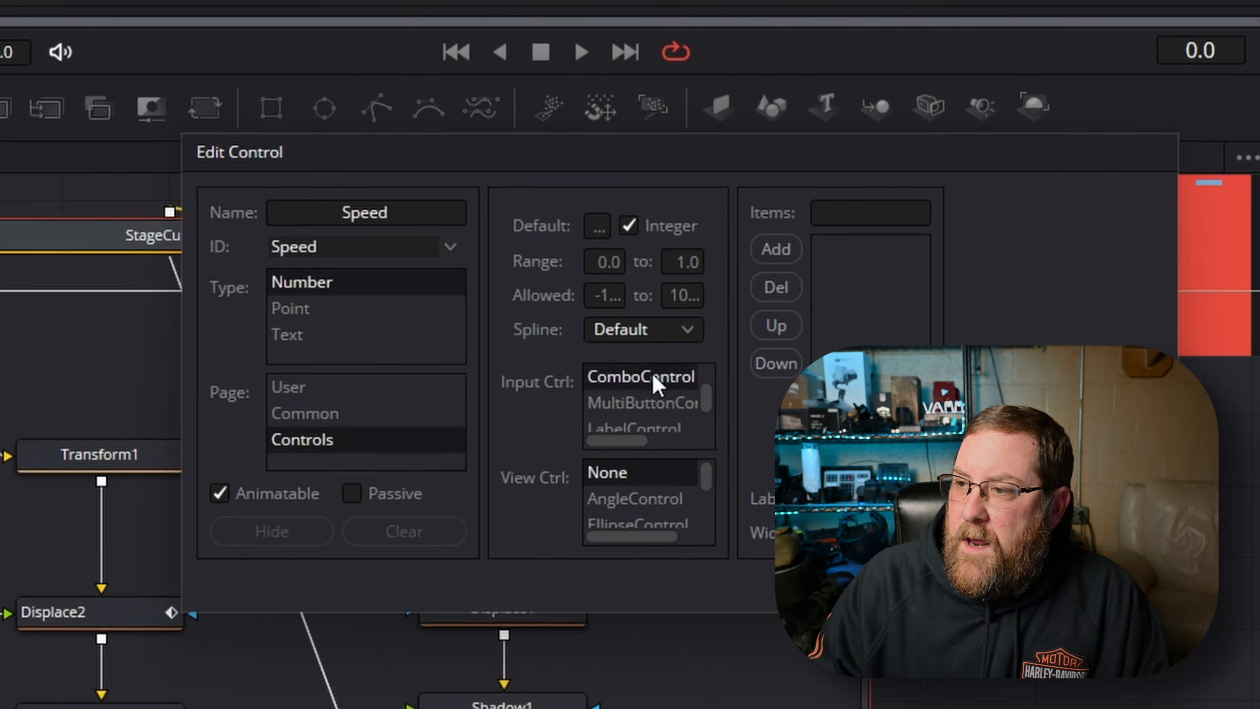
# Step: Add the items Normal and Reverse to the Speed control's list and save the new control
pyautogui.click(837, 212)
pyautogui.write('Normal')
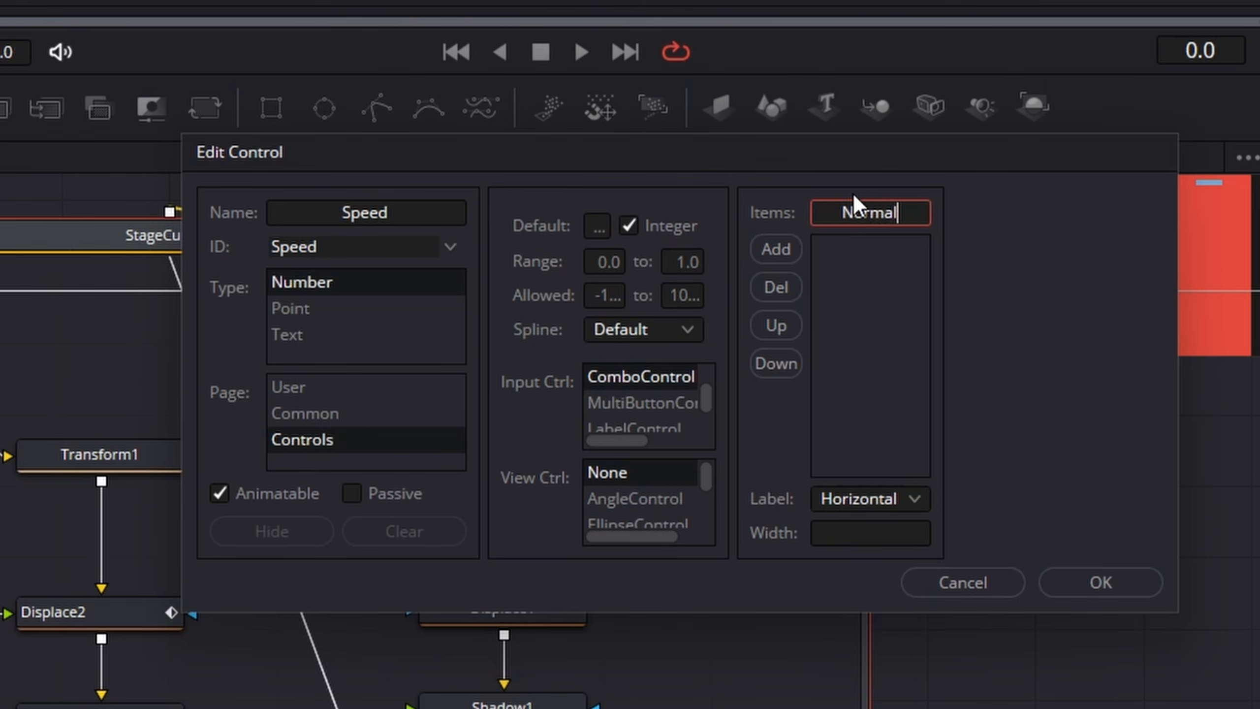
pyautogui.click(772, 255)
pyautogui.click(873, 214)
pyautogui.doubleClick(874, 217)
pyautogui.write('Rese')
pyautogui.press('BackSpace')
pyautogui.press('BackSpace')
pyautogui.write('verse')
pyautogui.click(770, 254)
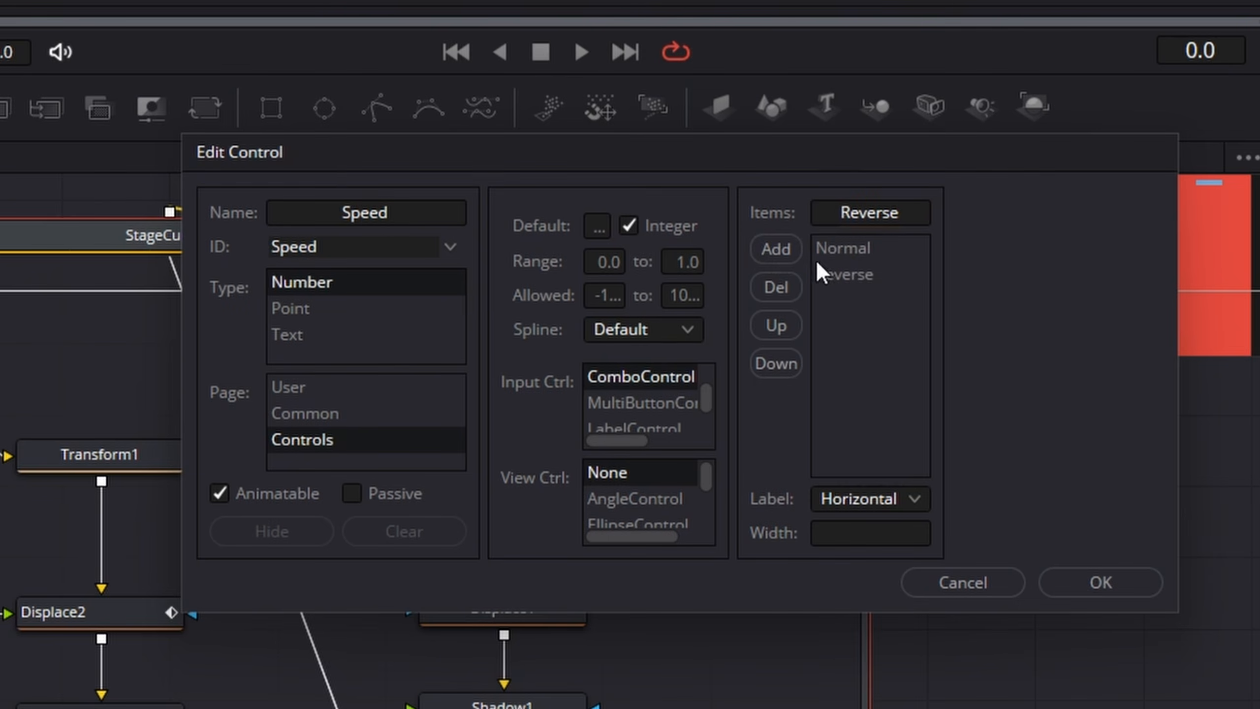
pyautogui.click(1090, 584)
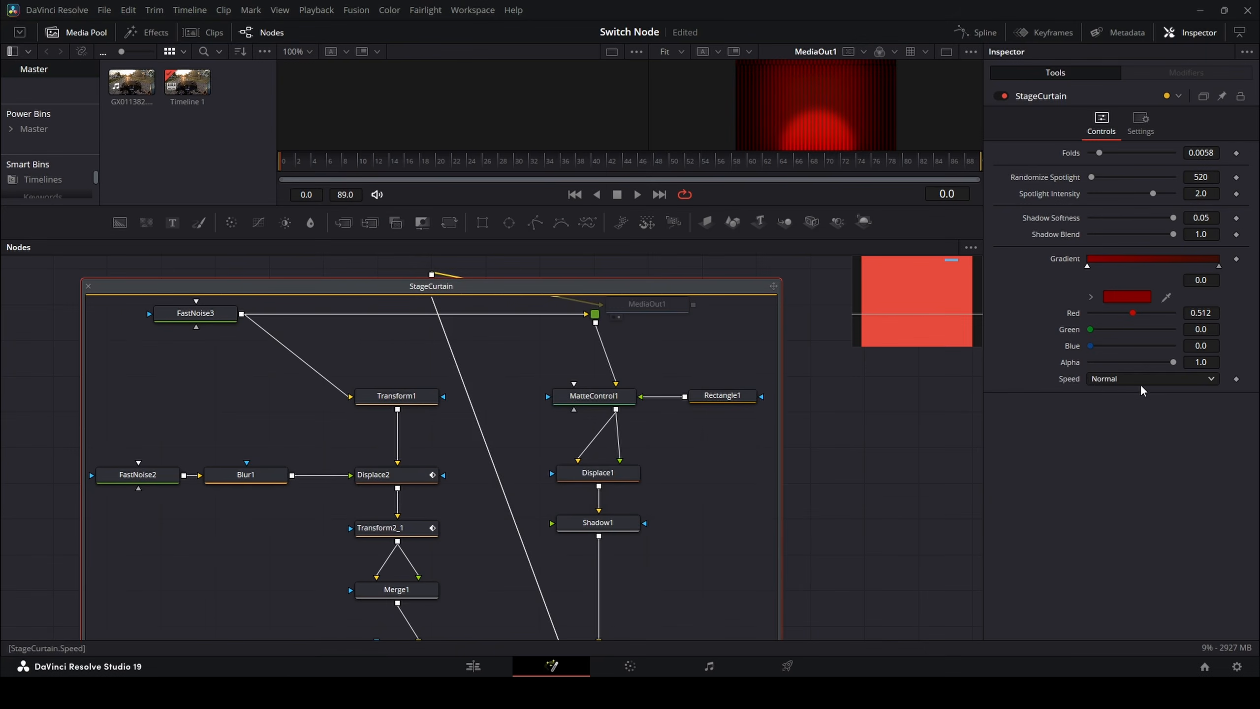
# Step: Connect the StageCurtain group's Speed control to the published Source of Switch1
pyautogui.click(1141, 390)
pyautogui.click(1020, 430)
pyautogui.rightClick(1071, 380)
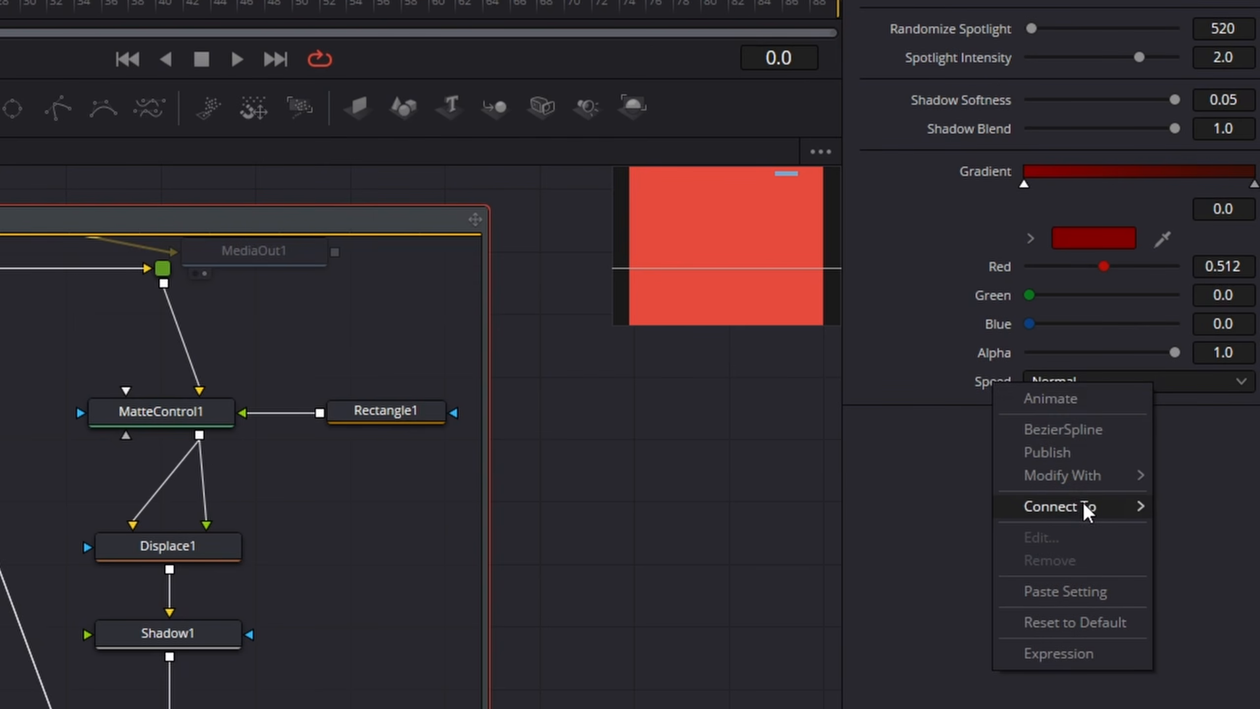
pyautogui.moveTo(1087, 512)
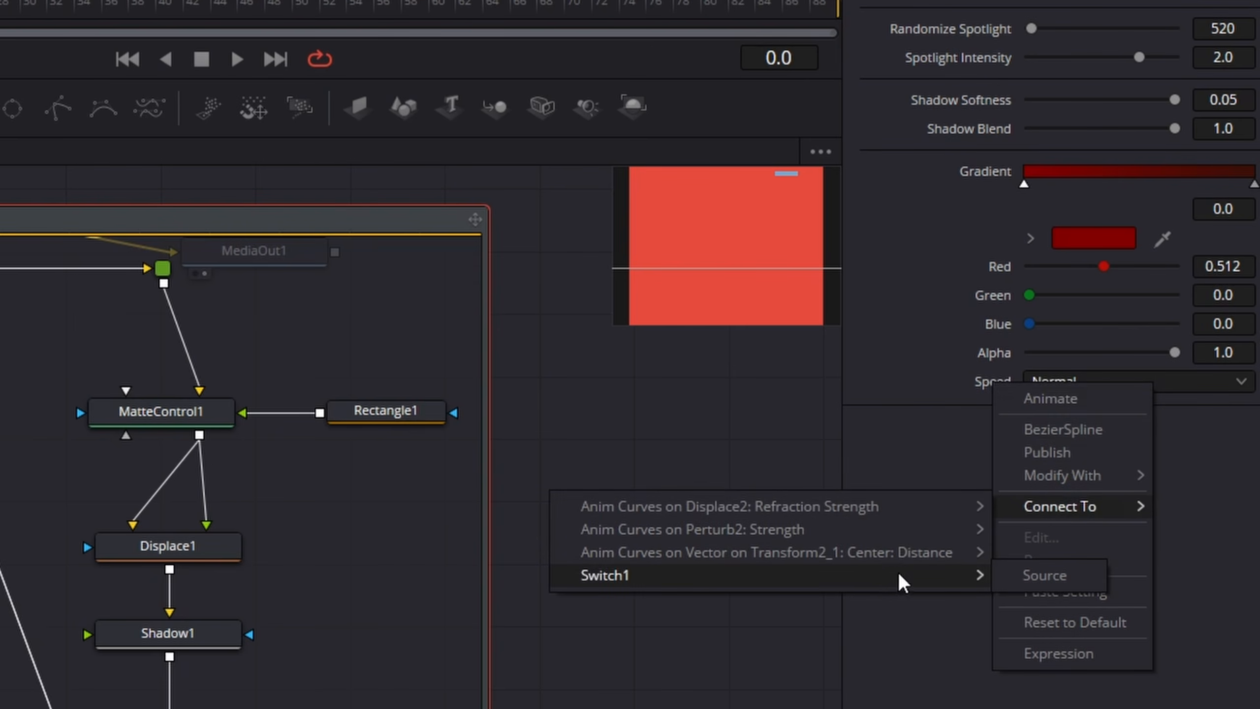
pyautogui.click(1087, 579)
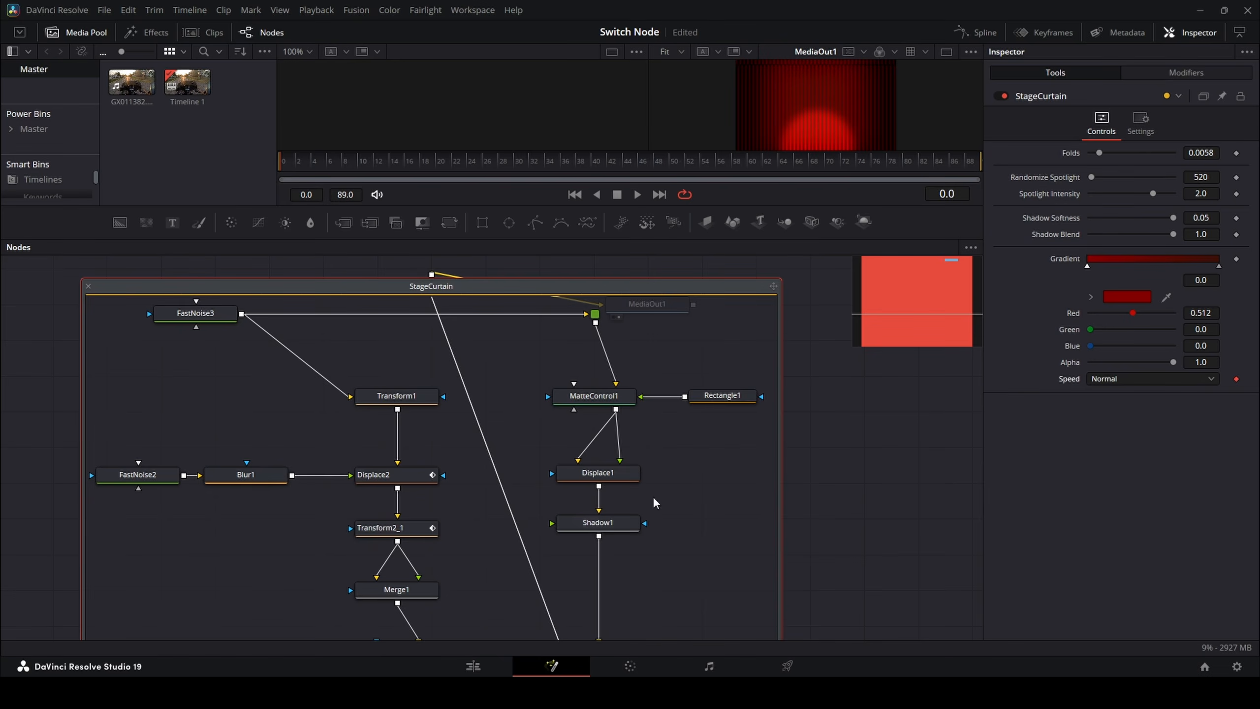
# Step: Return to the Edit page and set the Stage Curtains generator's Speed to Reverse
pyautogui.click(474, 666)
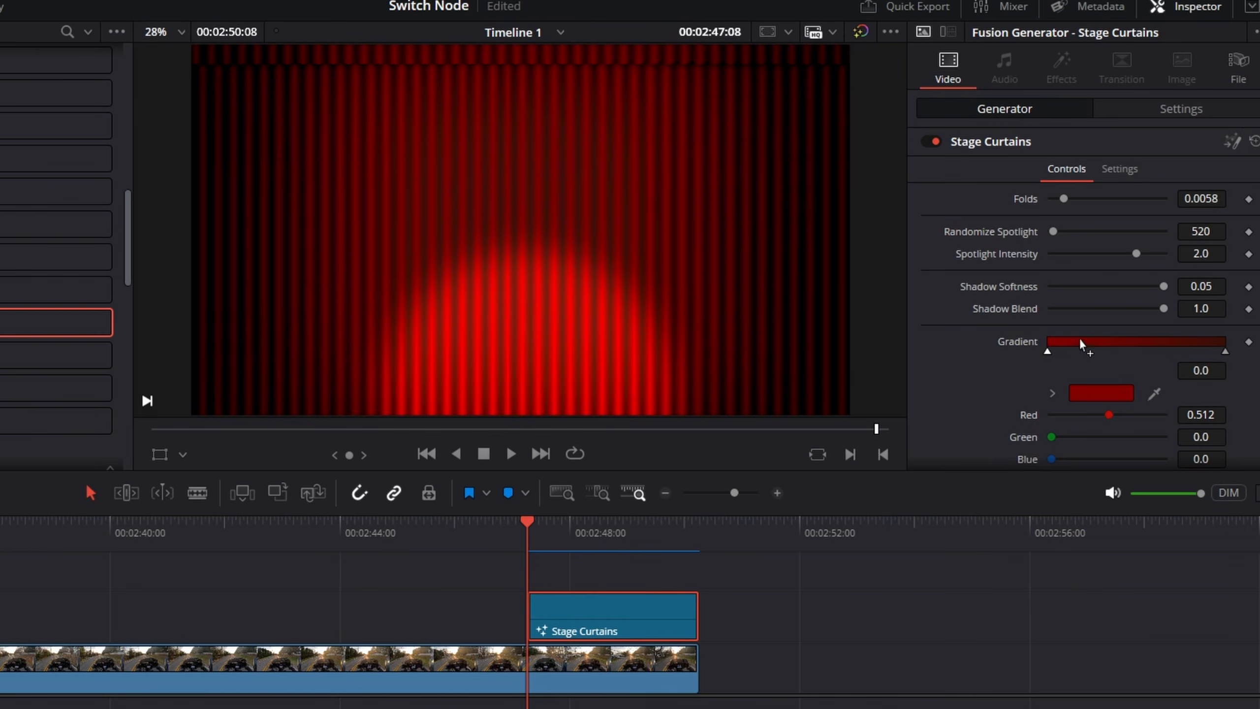
pyautogui.scroll(-2, 1081, 341)
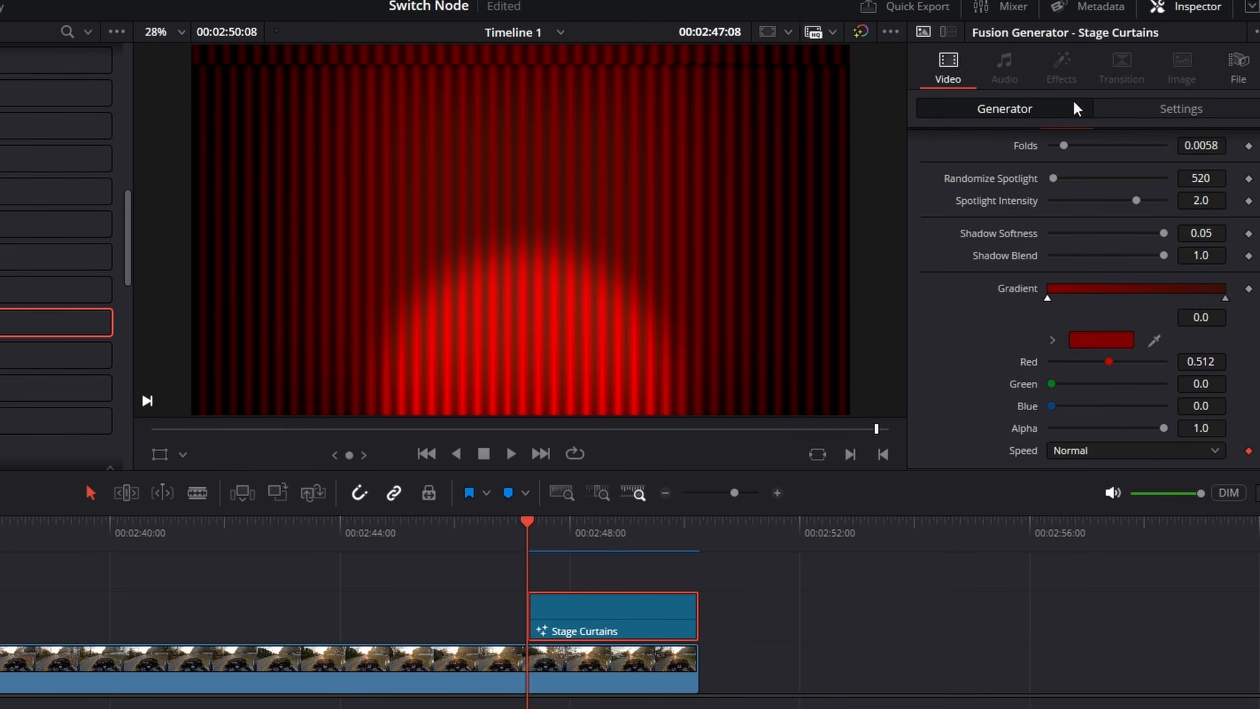
pyautogui.click(1189, 7)
pyautogui.click(1193, 6)
pyautogui.click(1079, 448)
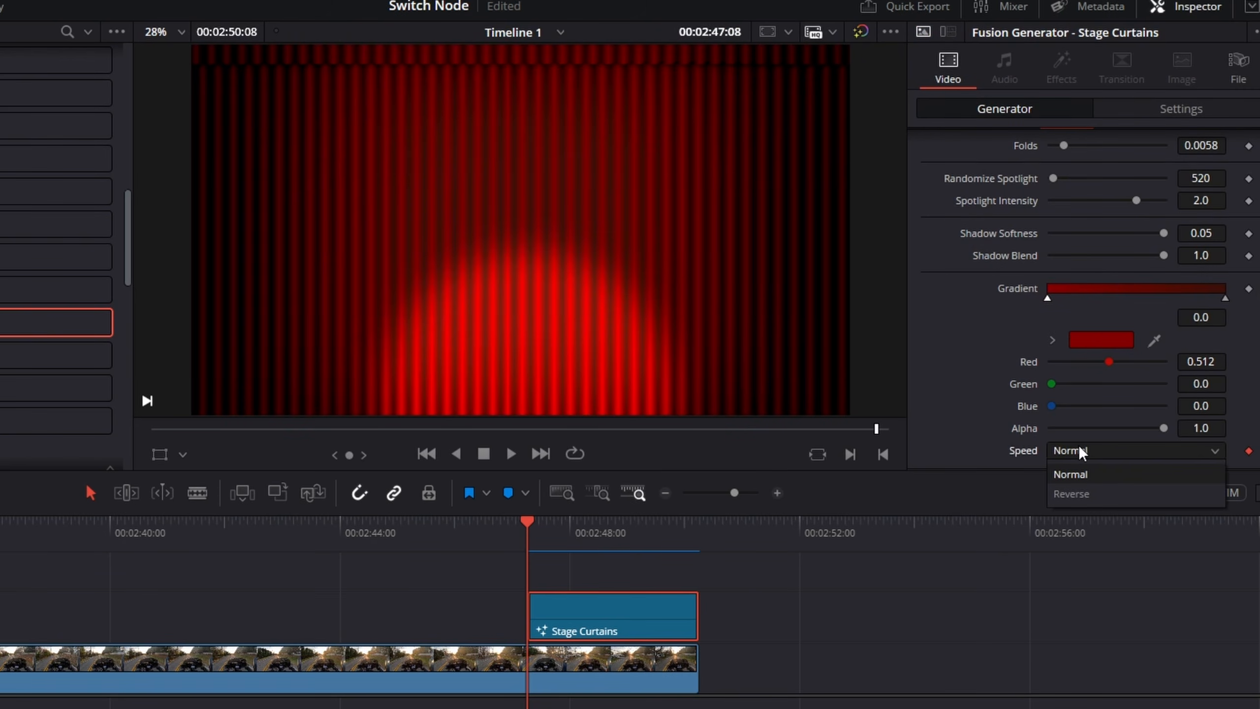
pyautogui.click(1089, 489)
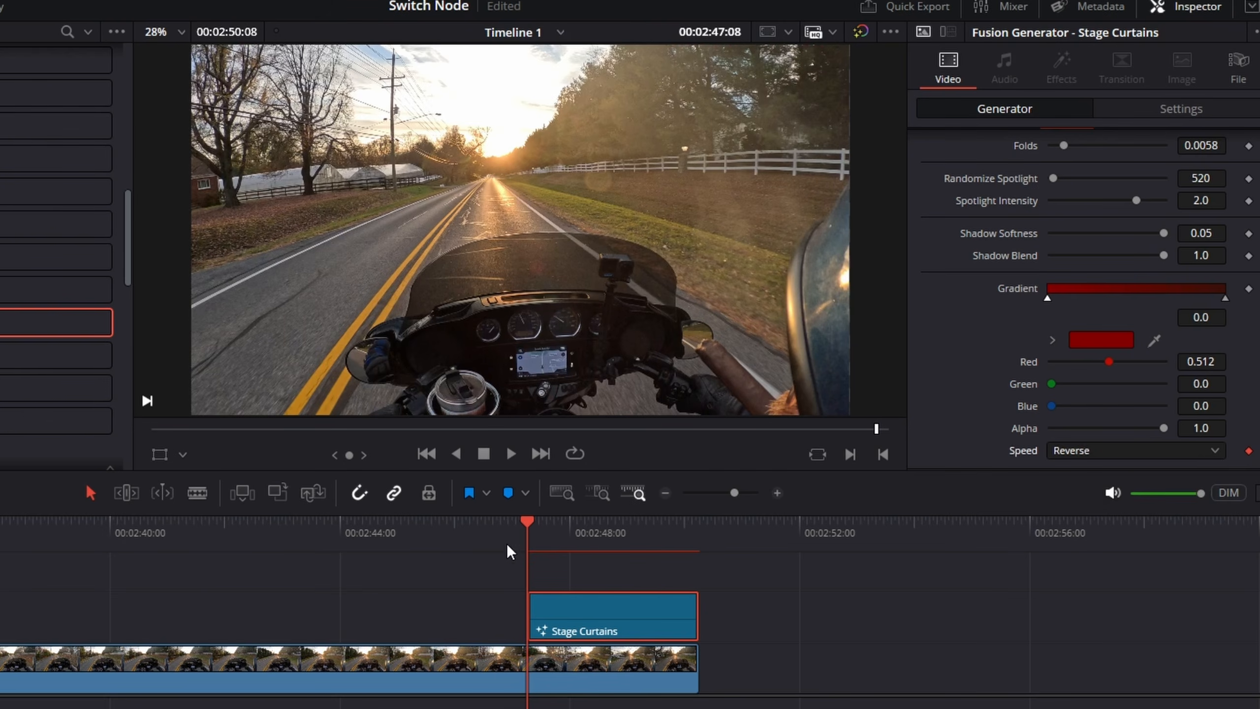
# Step: Enlarge the viewer area and play the timeline from just before the Stage Curtains clip to check the reversed animation
pyautogui.moveTo(490, 512); pyautogui.dragTo(514, 600)
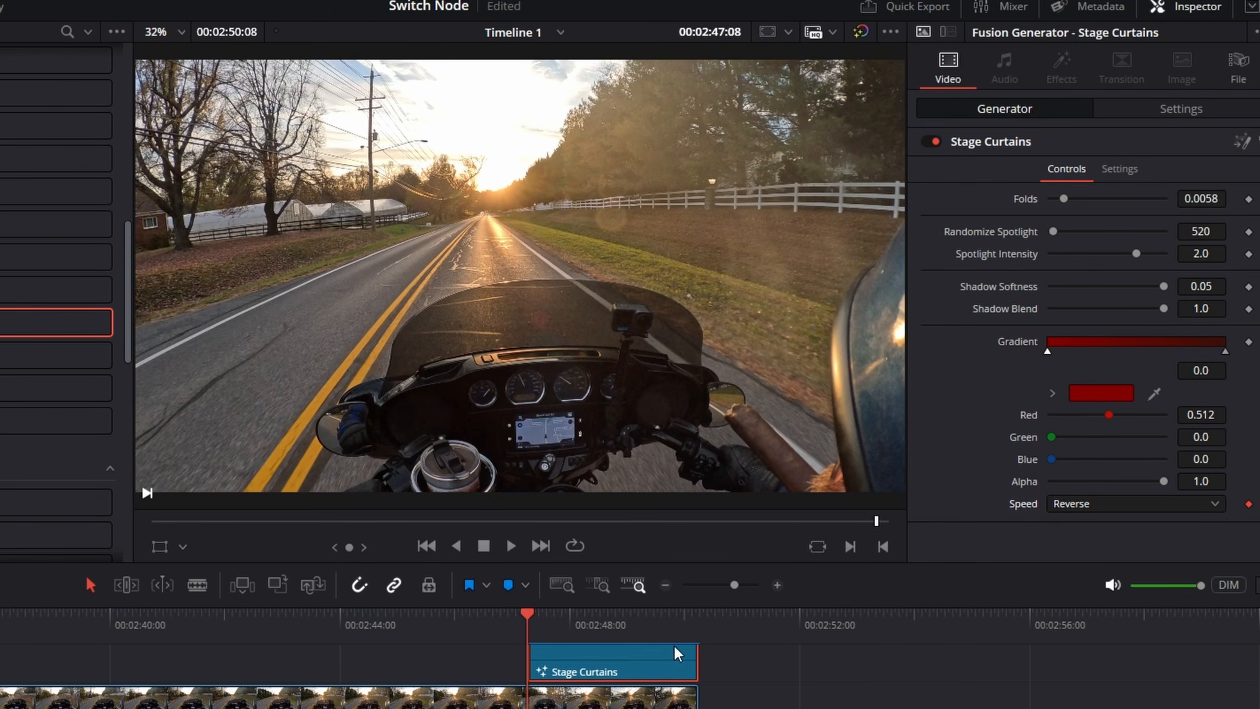
pyautogui.click(499, 620)
pyautogui.press('space')
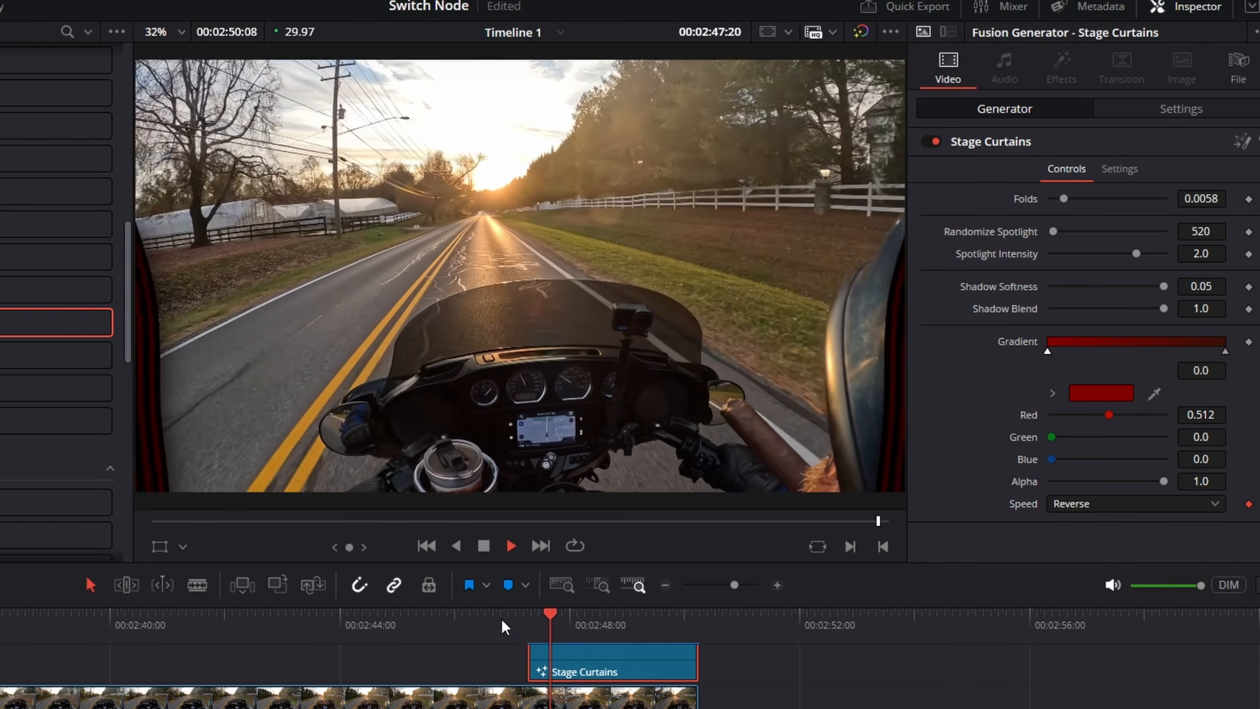